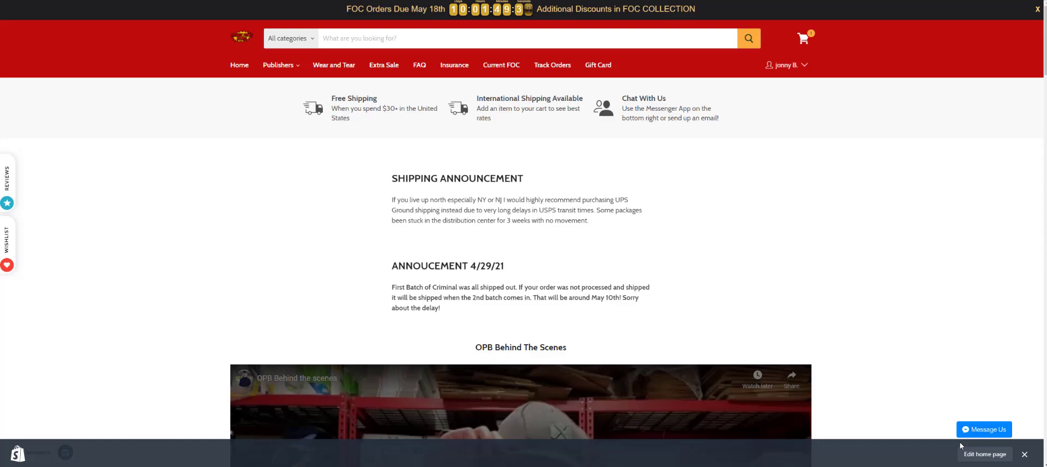
Look through the home page's announcements and featured book collections.
scroll(745, 196, down, 10)
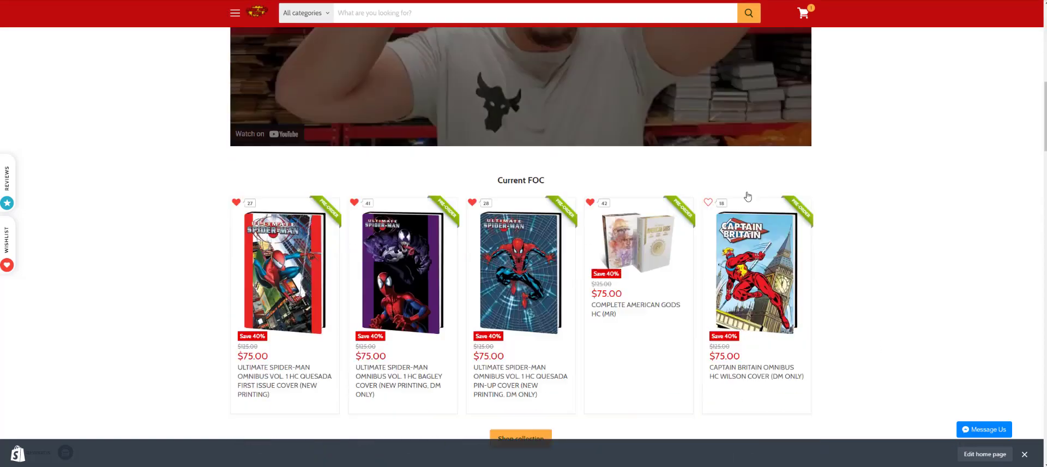
scroll(861, 209, down, 5)
scroll(1017, 169, down, 10)
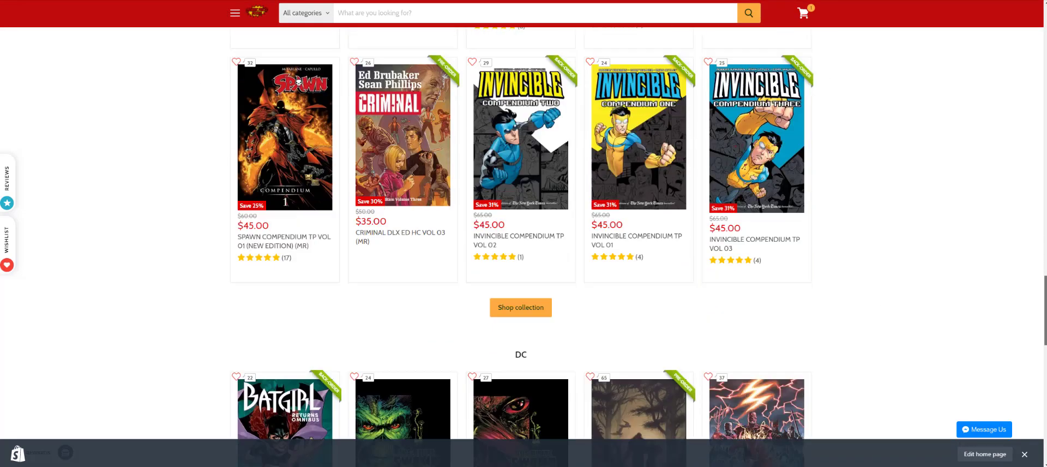
scroll(1017, 173, up, 10)
scroll(1017, 173, up, 15)
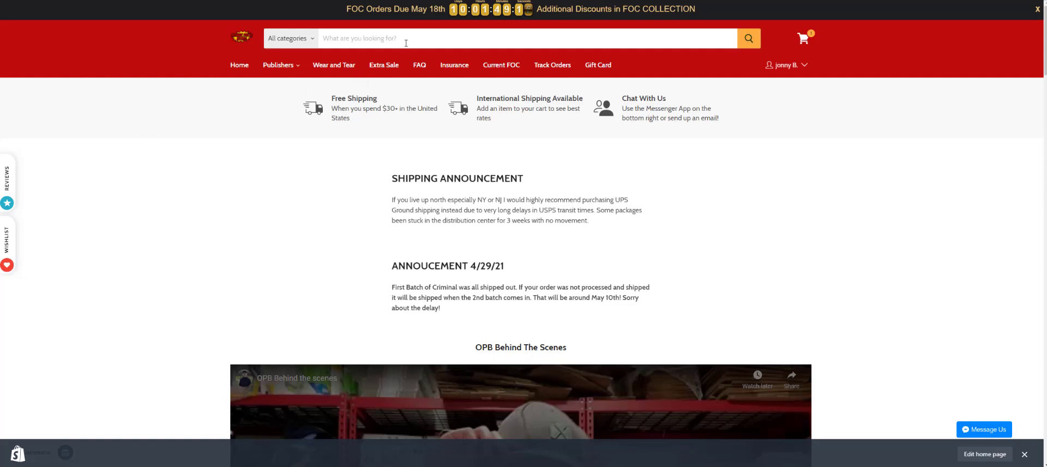
scroll(450, 202, down, 8)
scroll(451, 198, up, 8)
Open the full Current FOC collection from the home page and look over its pre-order books.
scroll(518, 218, down, 8)
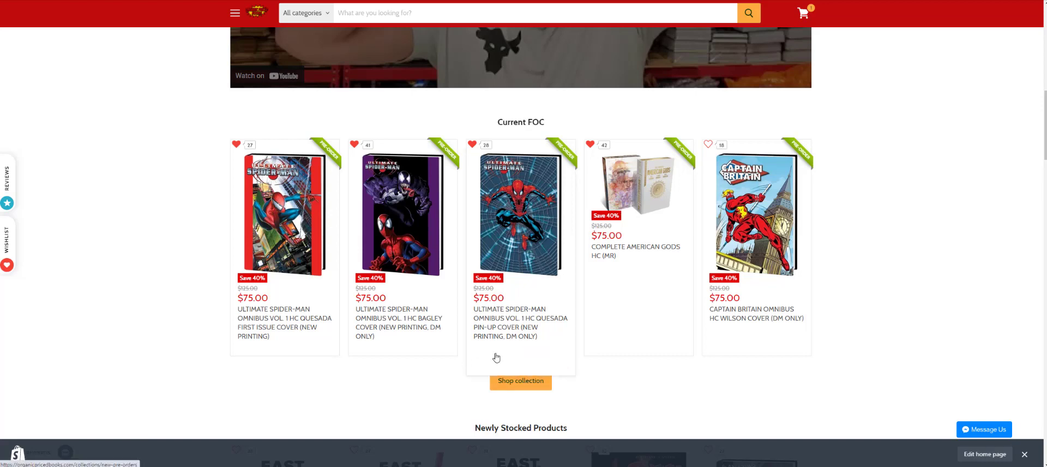
click(522, 385)
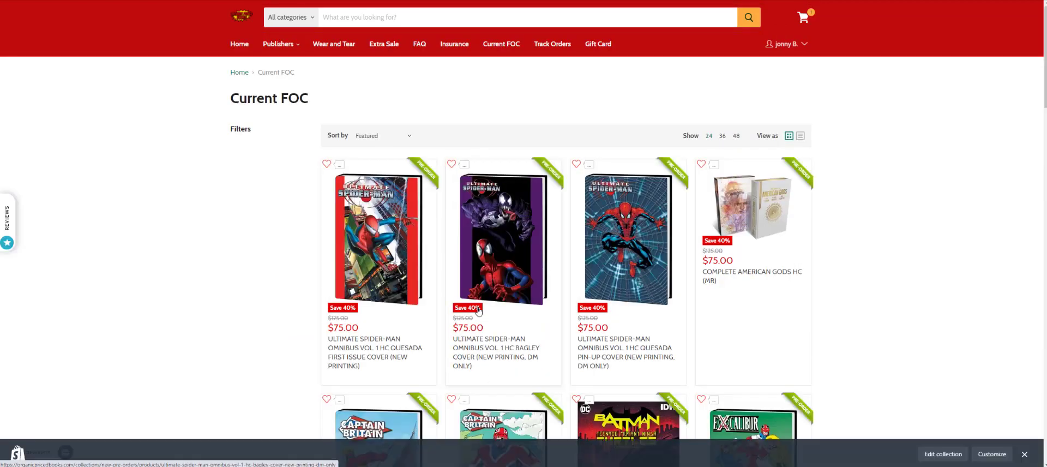
scroll(478, 311, down, 3)
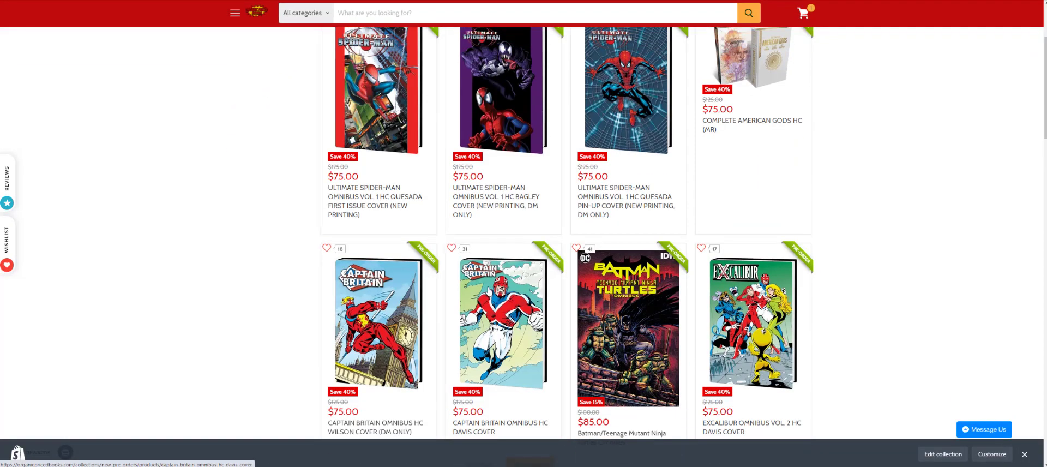
scroll(219, 204, up, 3)
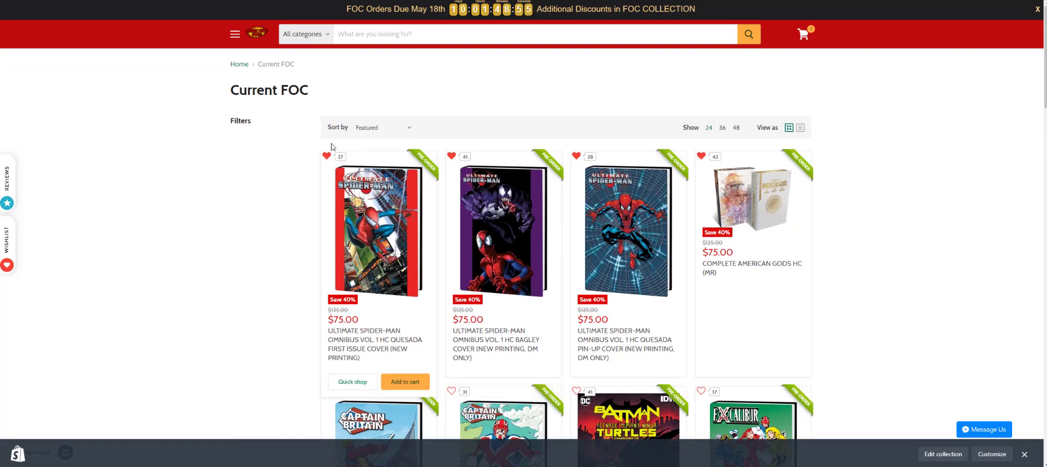
mouse_move(336, 321)
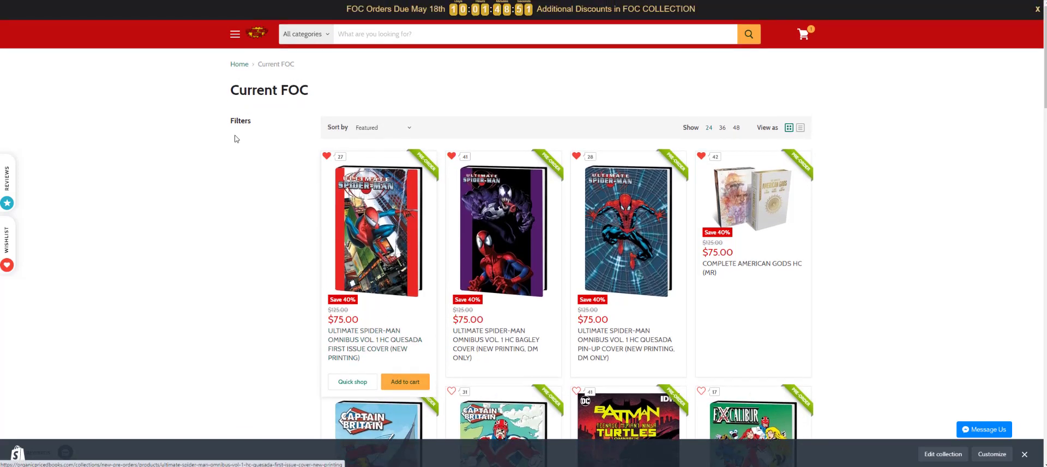
Return to the store's home page and look over its header and announcements.
click(256, 36)
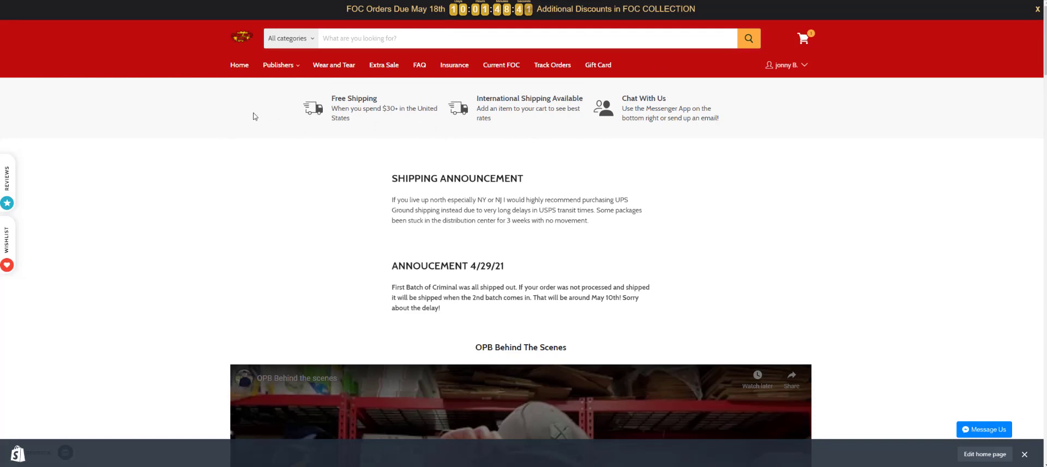
scroll(253, 116, down, 1)
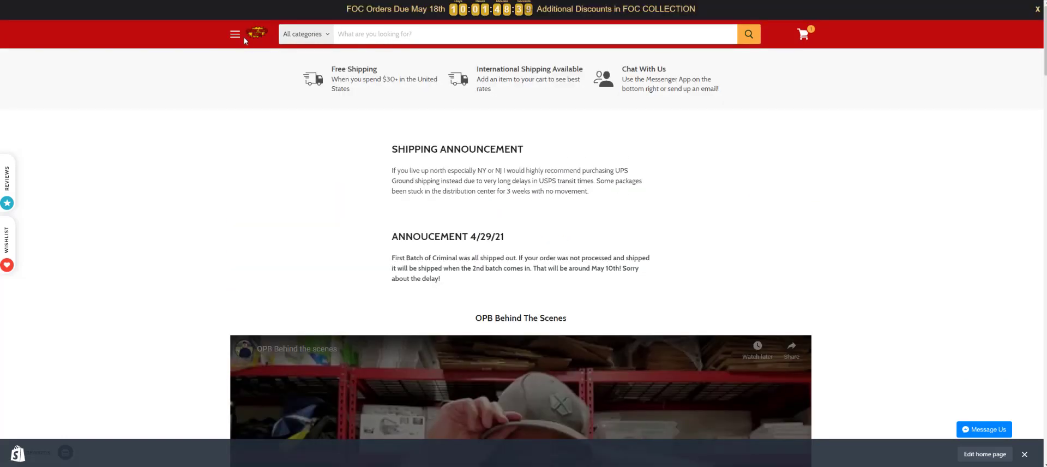
scroll(245, 77, down, 1)
scroll(247, 78, up, 3)
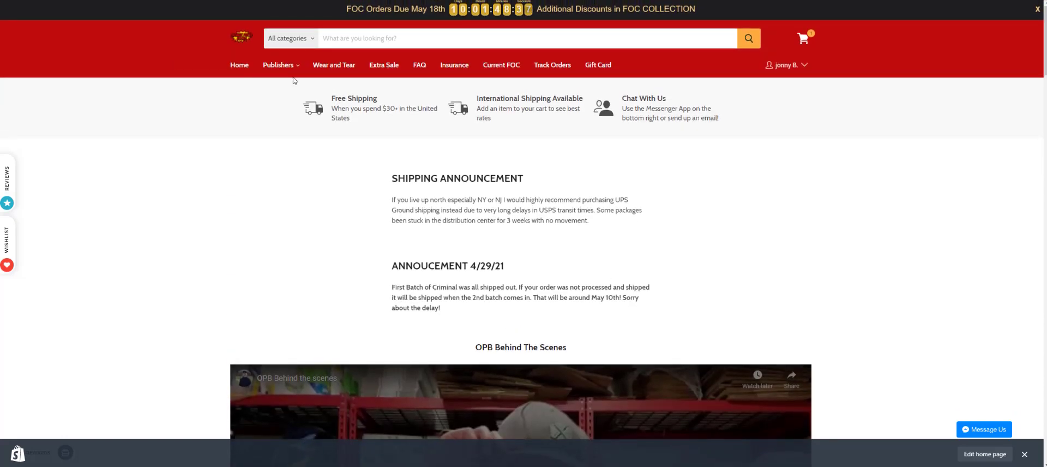
Open the Publishers collections page and display the list of publishers with DC Comics.
click(281, 65)
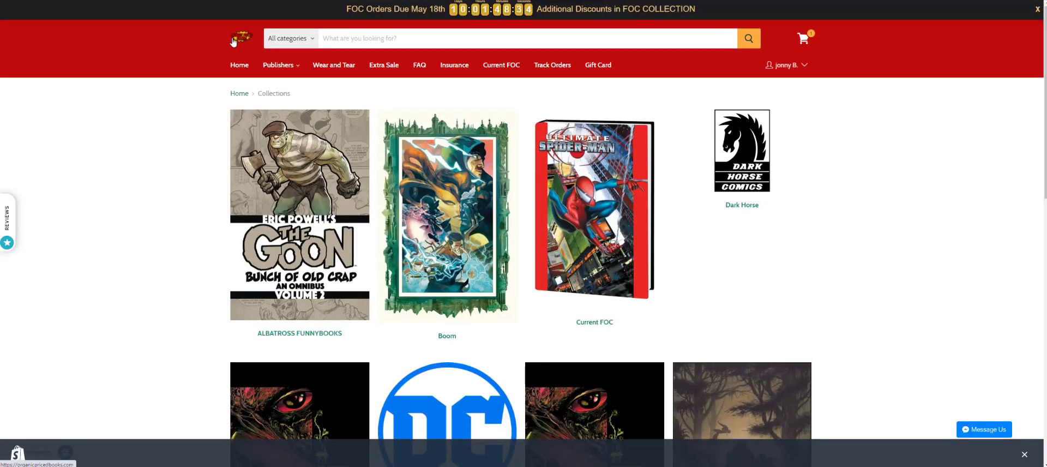
click(239, 42)
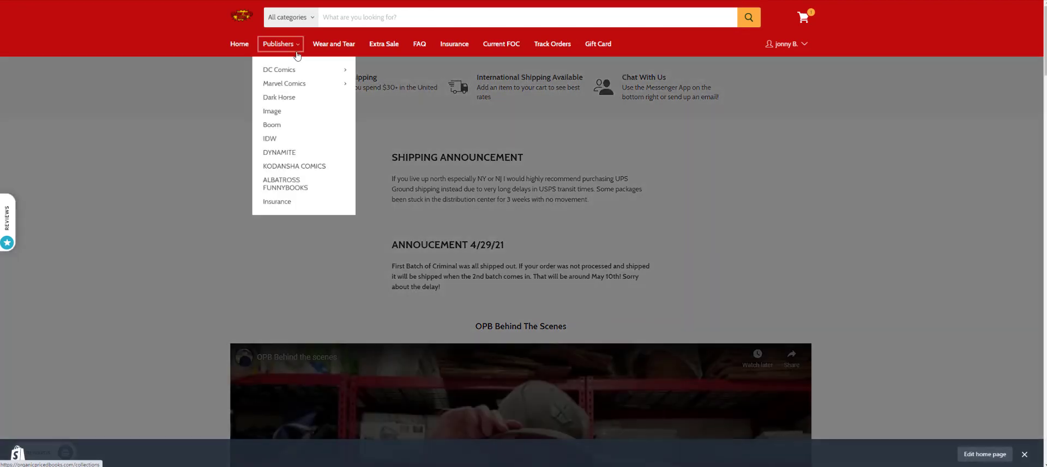
click(297, 55)
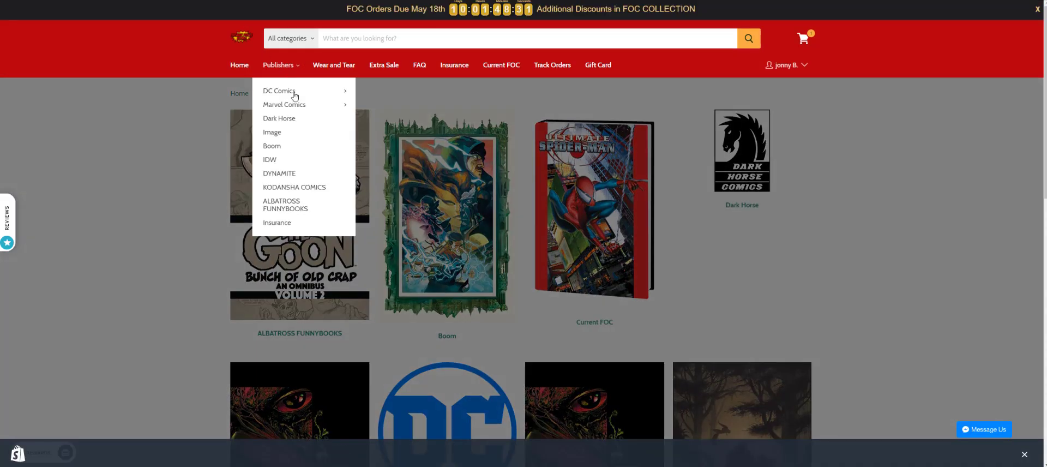
mouse_move(303, 96)
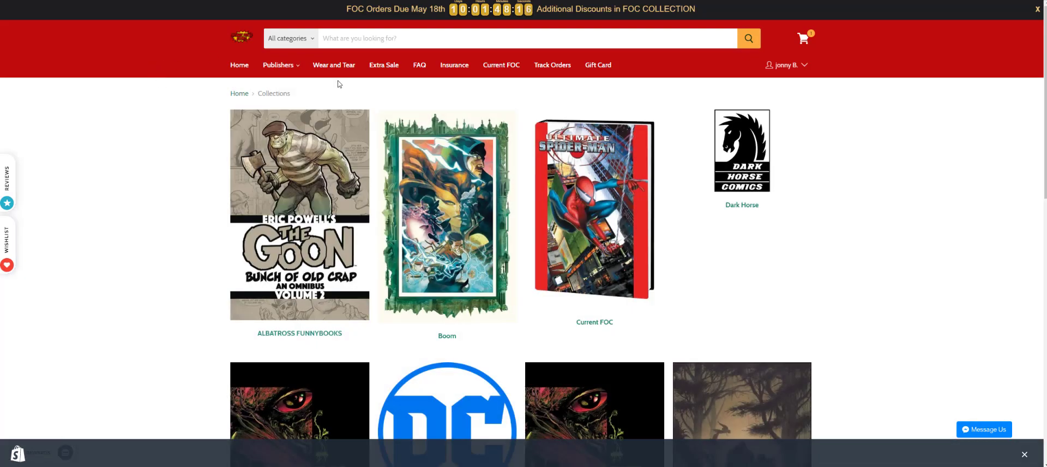
Open the Wear and Tear collection and examine its condition notes and listed books.
click(334, 65)
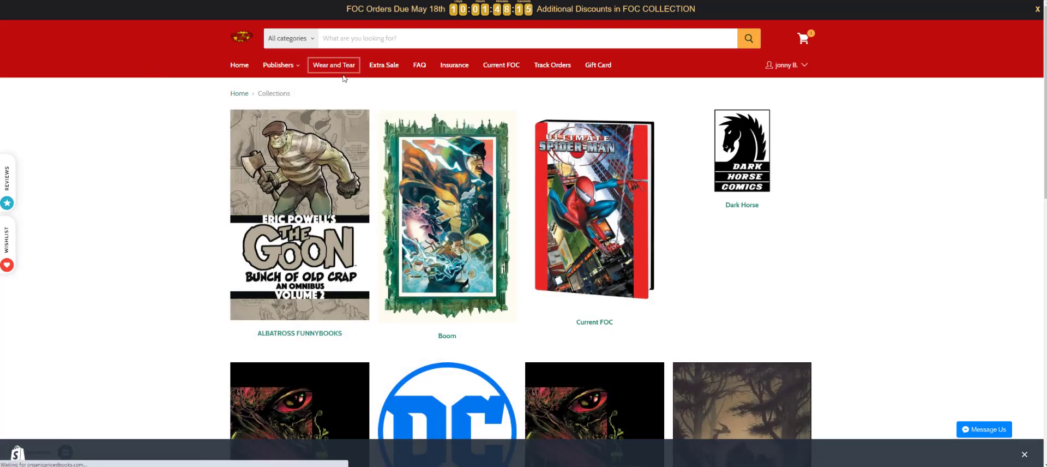
scroll(252, 104, down, 4)
scroll(253, 104, up, 4)
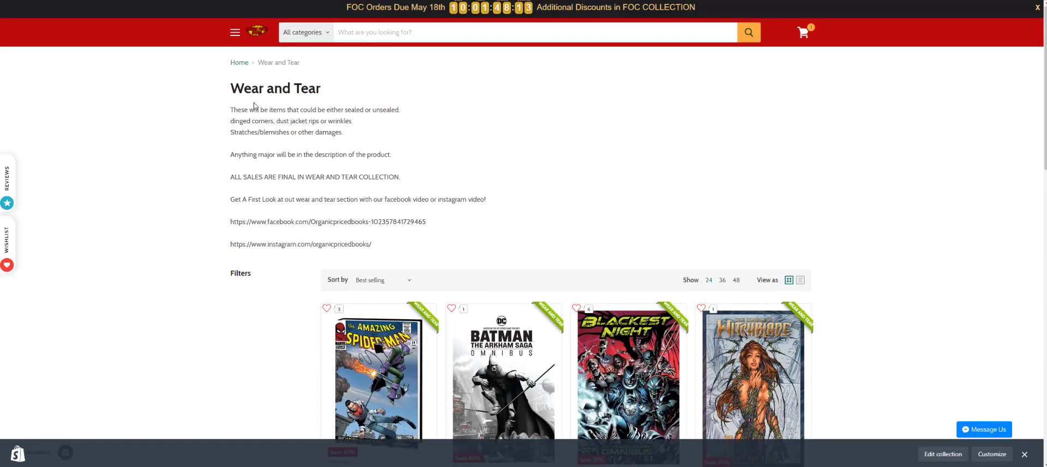
scroll(262, 107, down, 4)
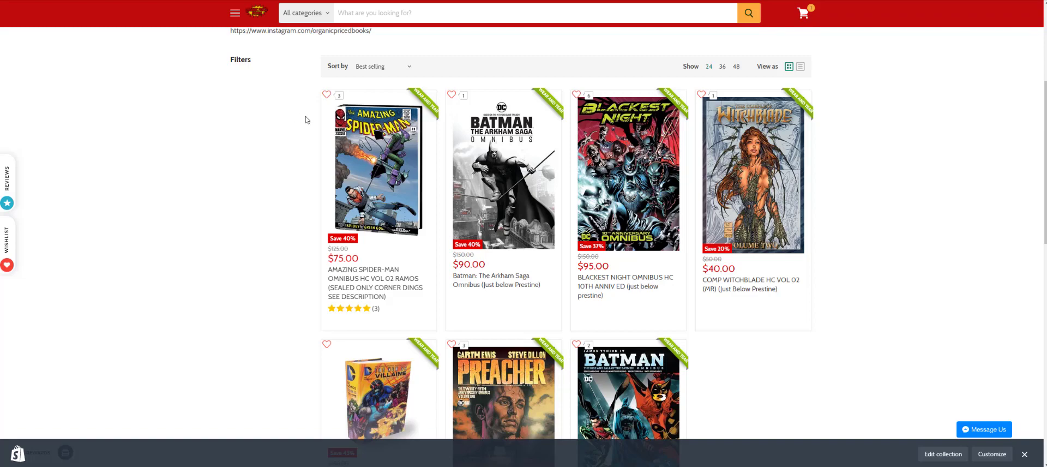
scroll(317, 129, up, 4)
scroll(259, 156, down, 4)
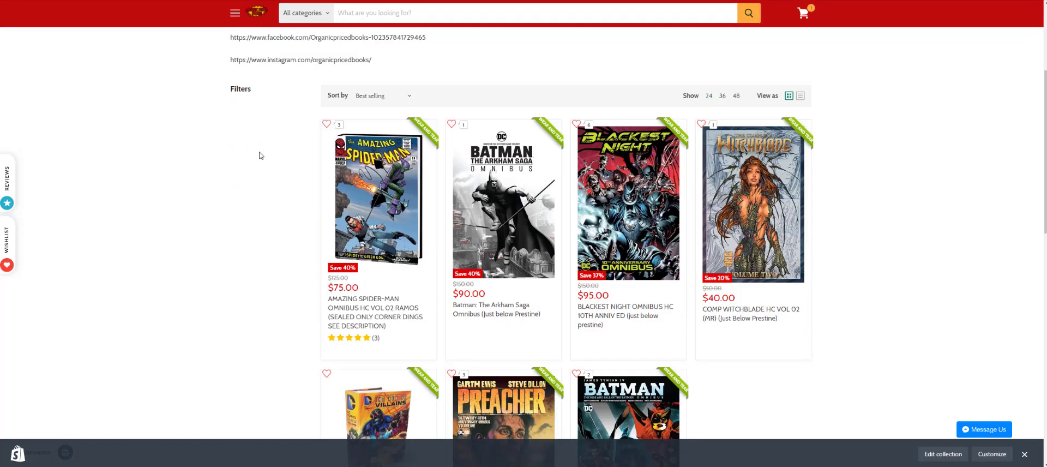
scroll(164, 164, up, 3)
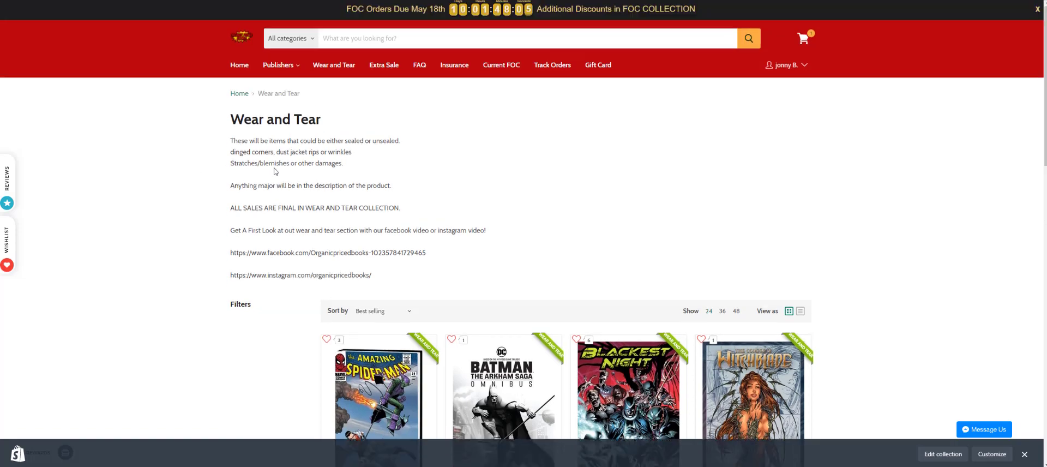
scroll(288, 168, down, 4)
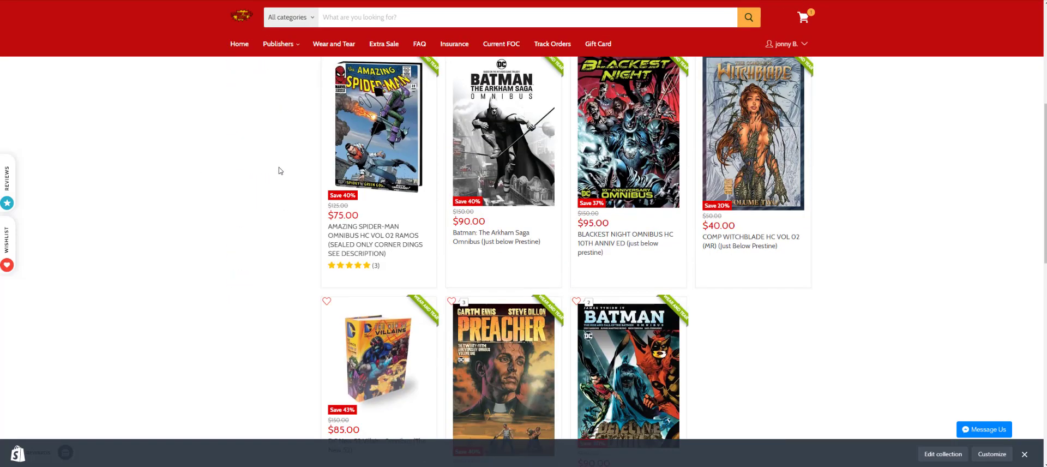
scroll(470, 185, up, 3)
scroll(470, 185, down, 5)
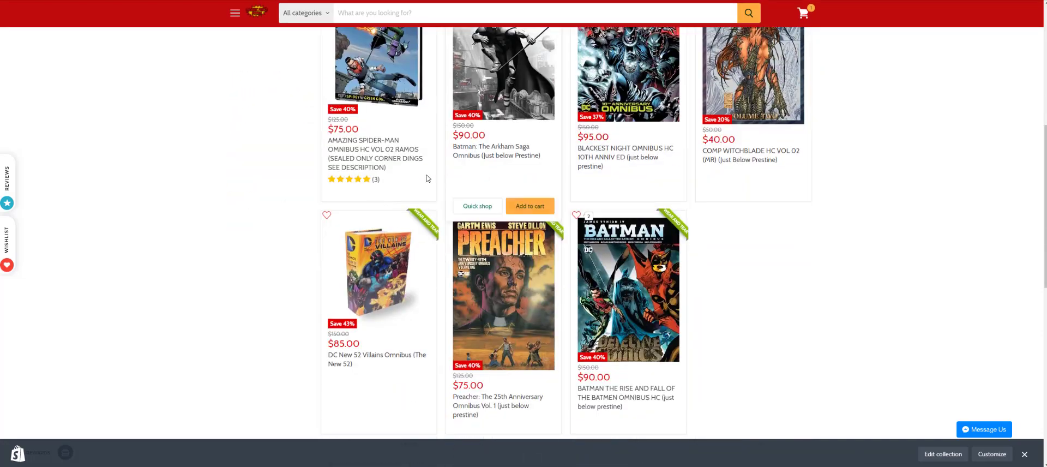
scroll(415, 186, up, 7)
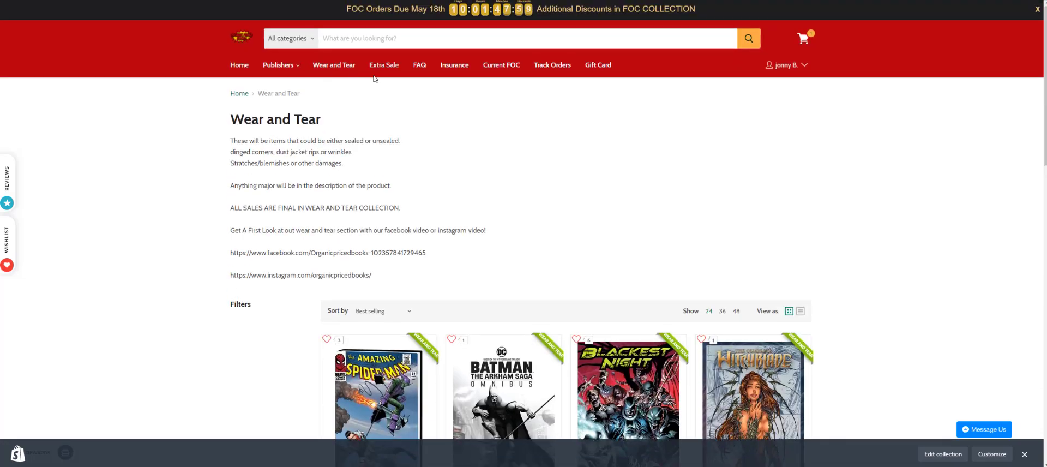
Open the Extra Sale collection and look over its description and the listed book.
click(392, 67)
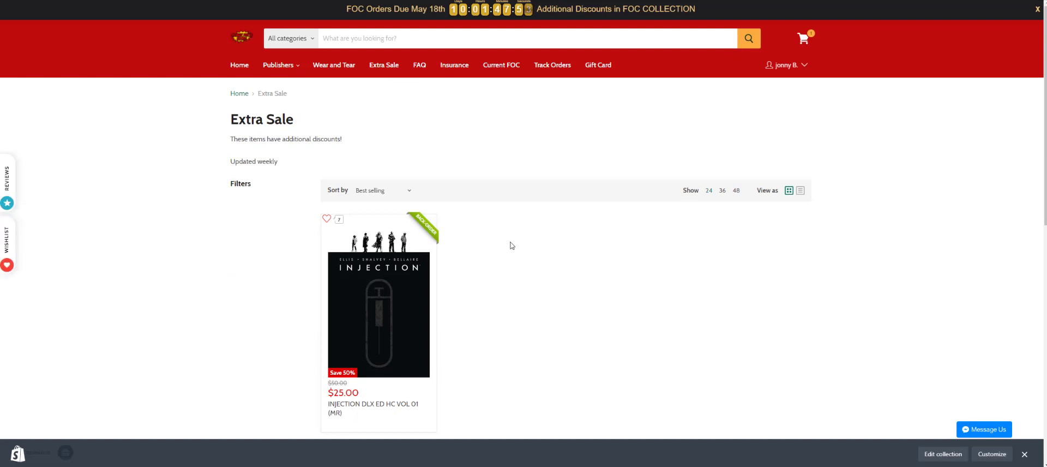
scroll(333, 223, down, 3)
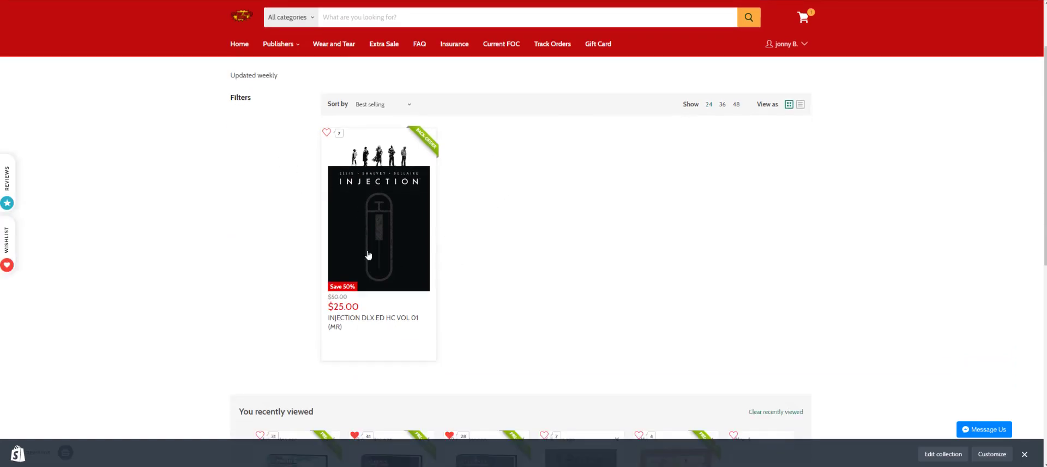
scroll(403, 246, up, 2)
scroll(426, 239, up, 1)
scroll(337, 224, down, 3)
scroll(390, 247, up, 3)
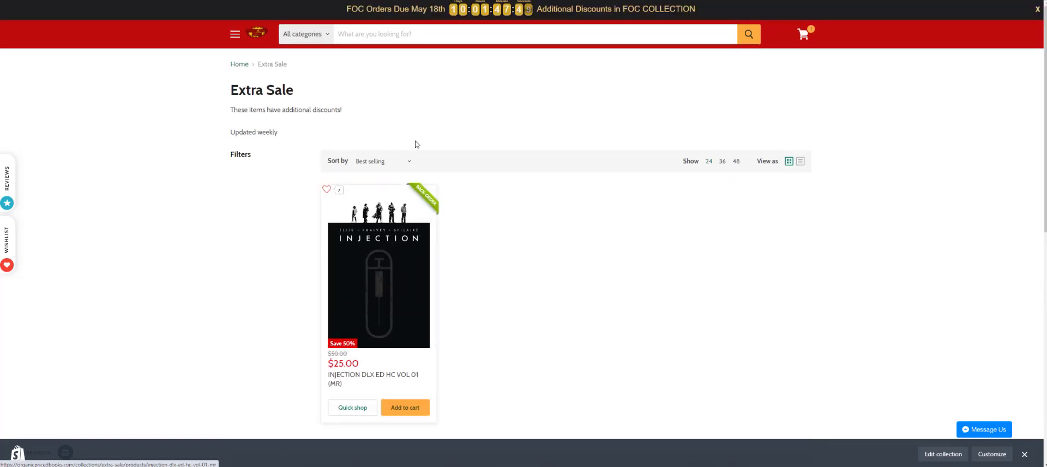
Go back to the home page, open the order tracking page and close the store admin bar.
click(258, 36)
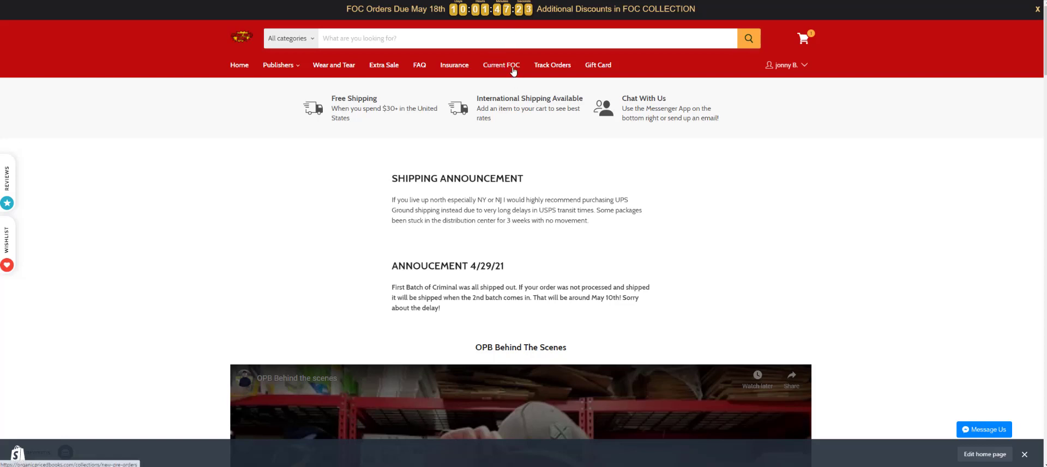
click(566, 66)
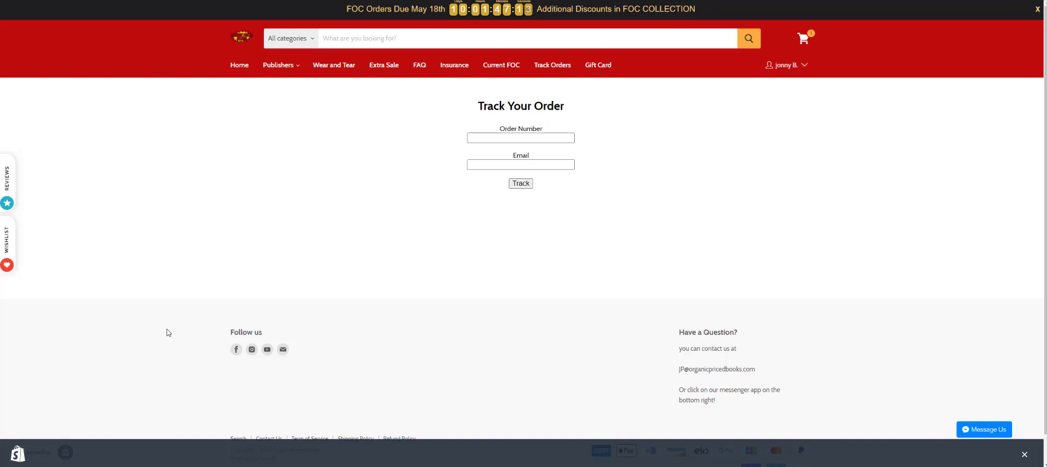
click(1026, 456)
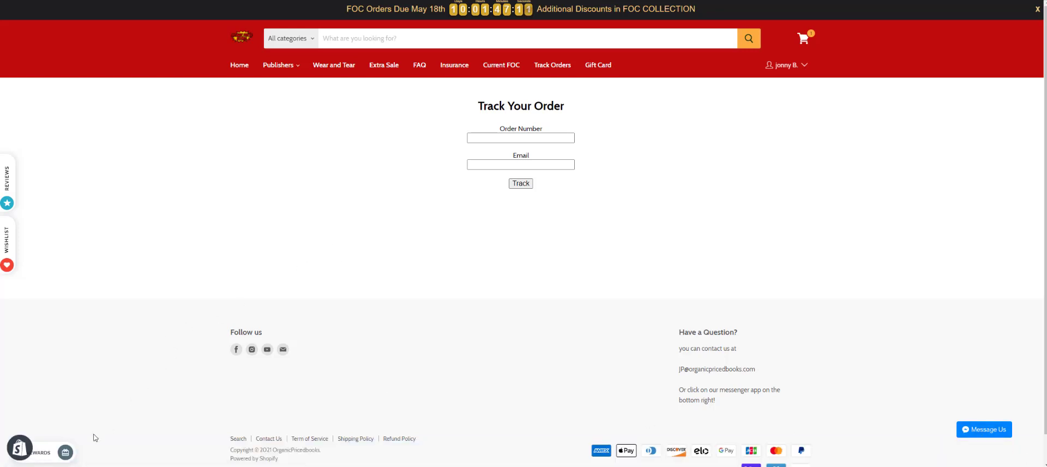
Open the rewards widget's Refer a friend option under Earn BookPoints, copy the referral link and return to the rewards list.
click(66, 452)
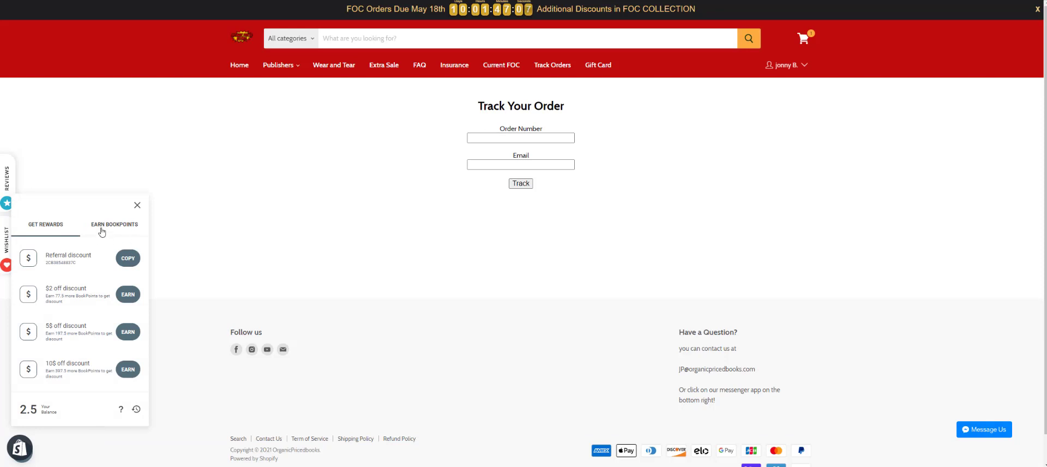
click(115, 228)
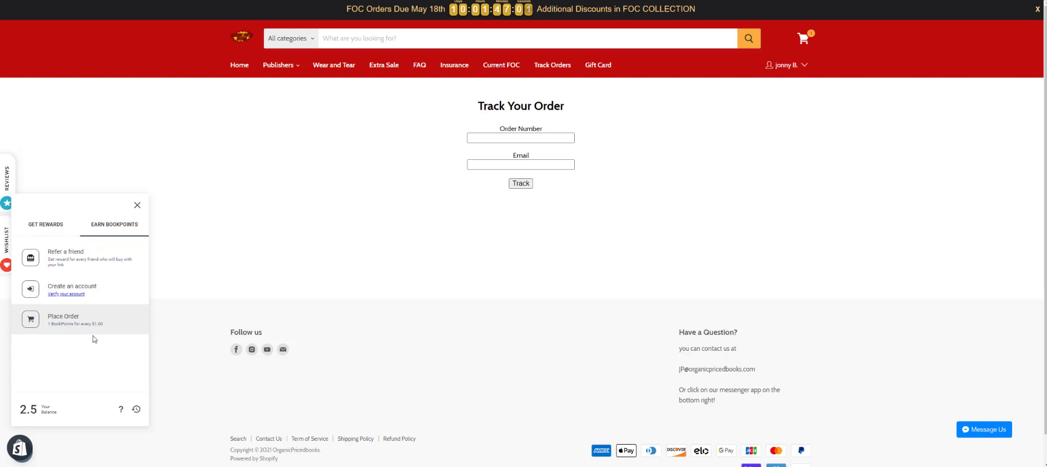
click(89, 261)
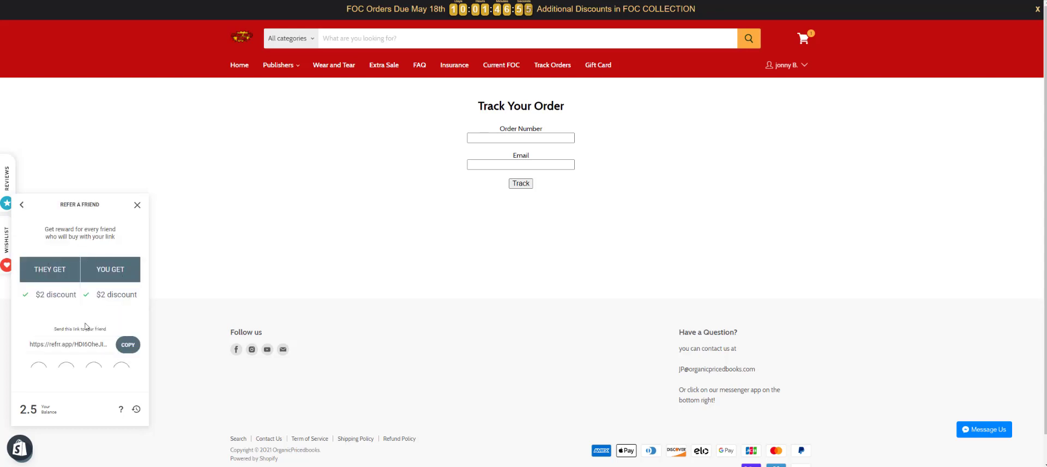
click(128, 346)
click(22, 206)
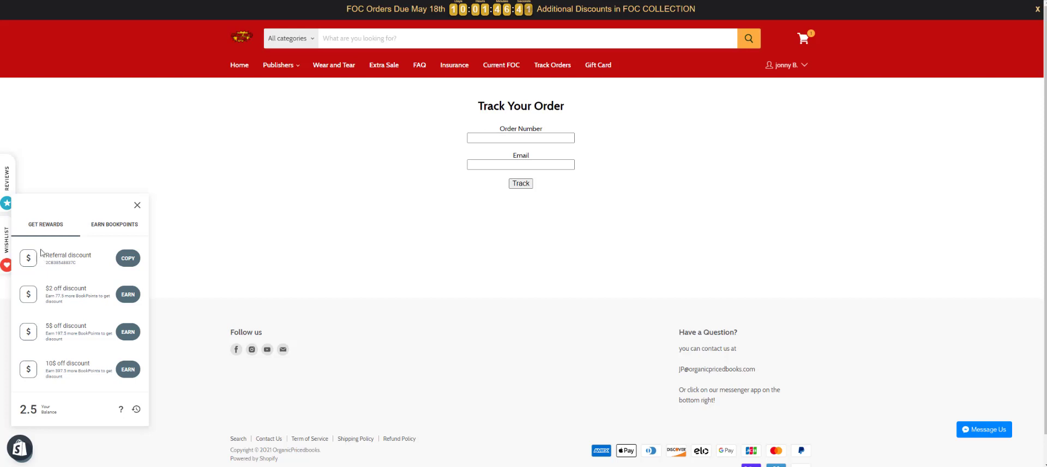
Copy the referral discount code from the available rewards.
drag(41, 252, 92, 266)
click(59, 262)
click(128, 259)
Open the cart, proceed to checkout, and go back to the cart's special instructions field.
click(803, 43)
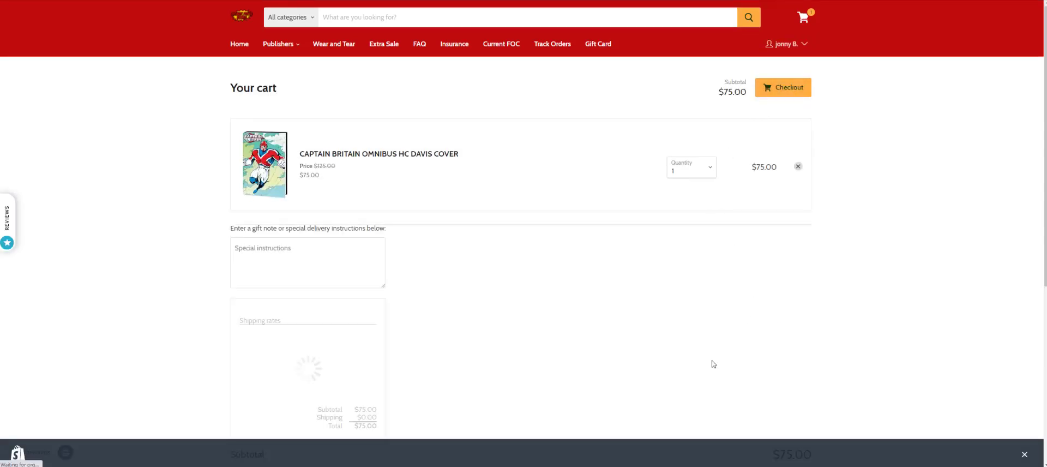
scroll(654, 349, down, 5)
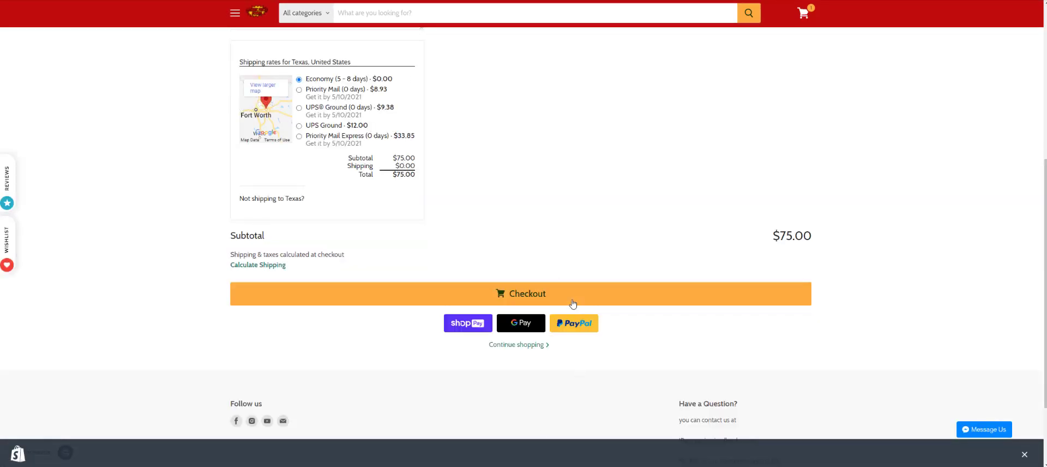
click(565, 302)
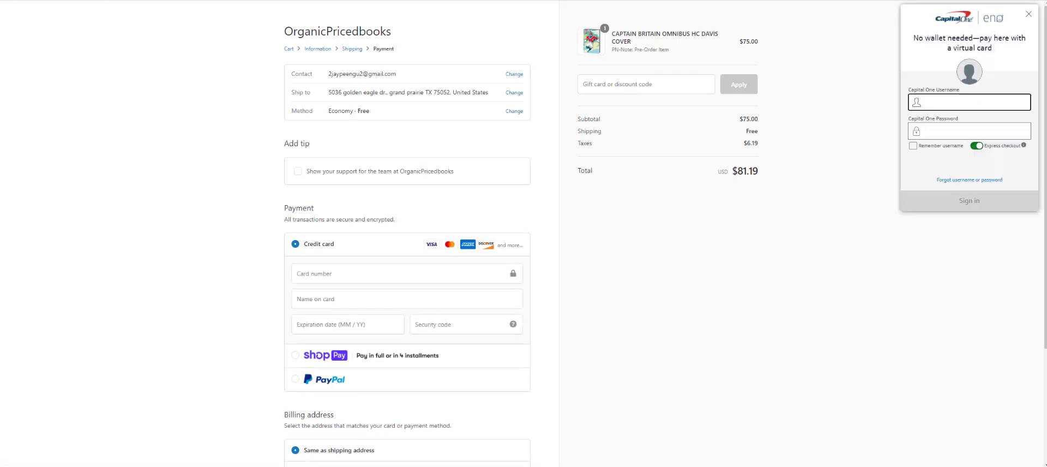
key(alt+Left)
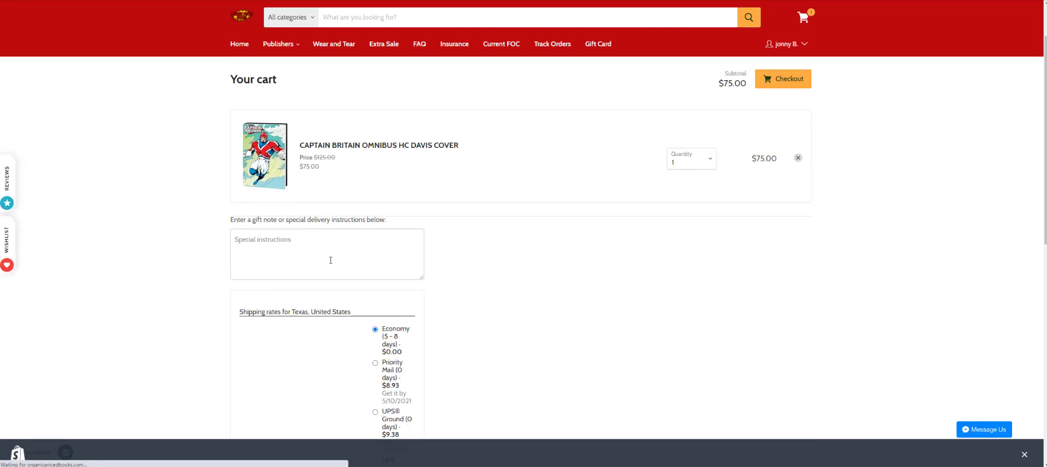
click(276, 240)
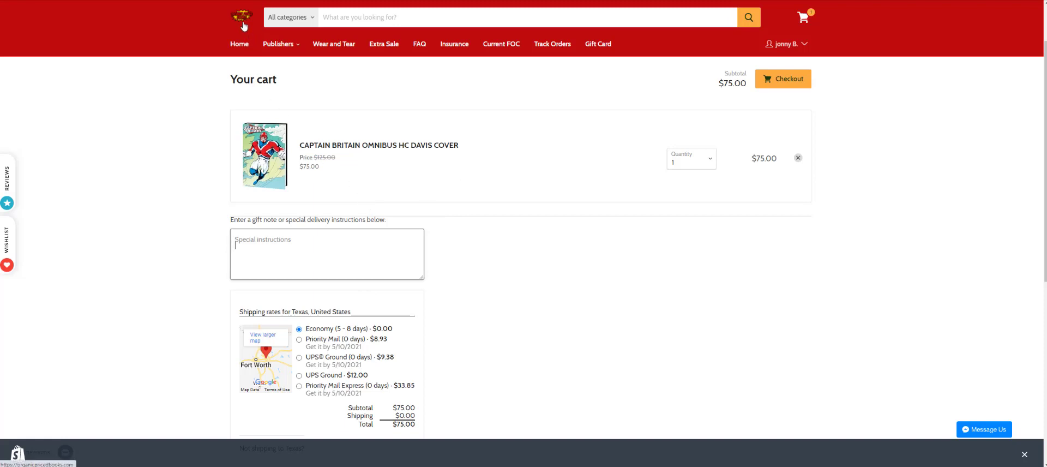
Go to the store's home page and look over the announcements and the behind-the-scenes video section.
click(243, 24)
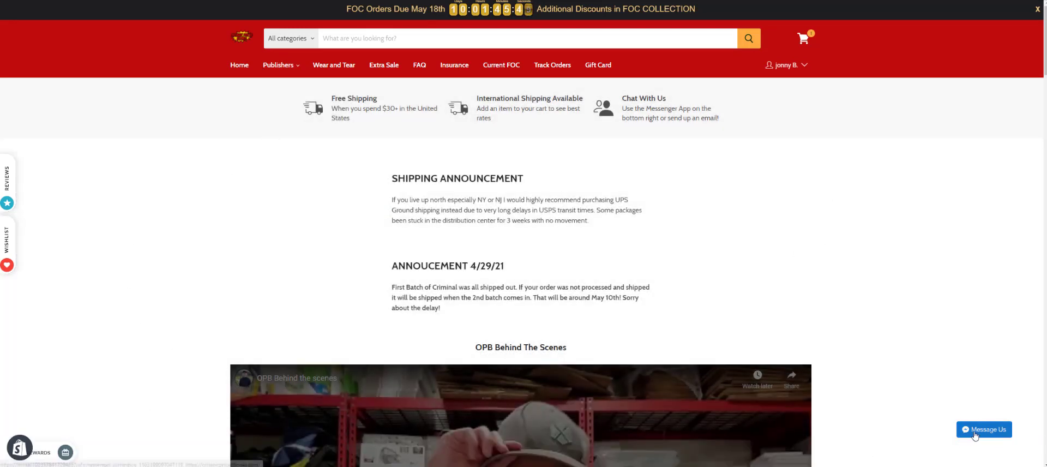
scroll(937, 365, down, 1)
scroll(938, 365, down, 2)
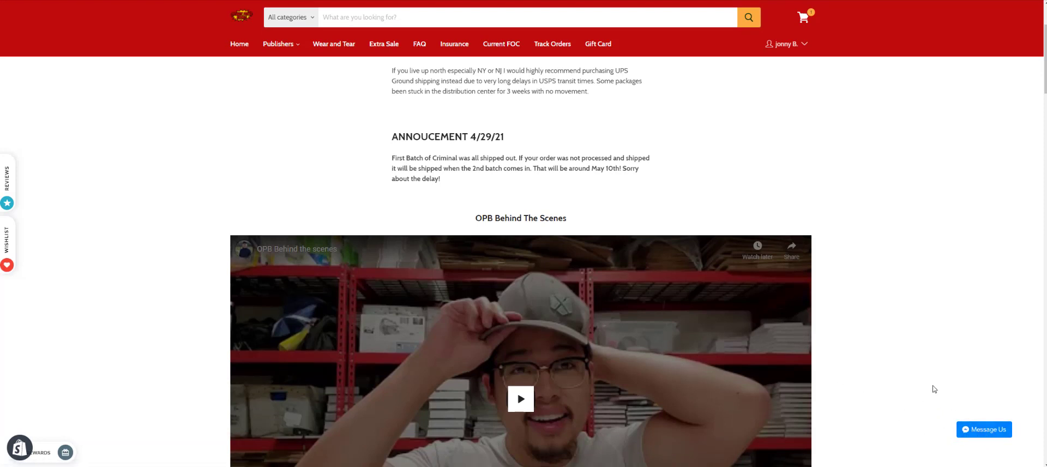
scroll(916, 350, up, 2)
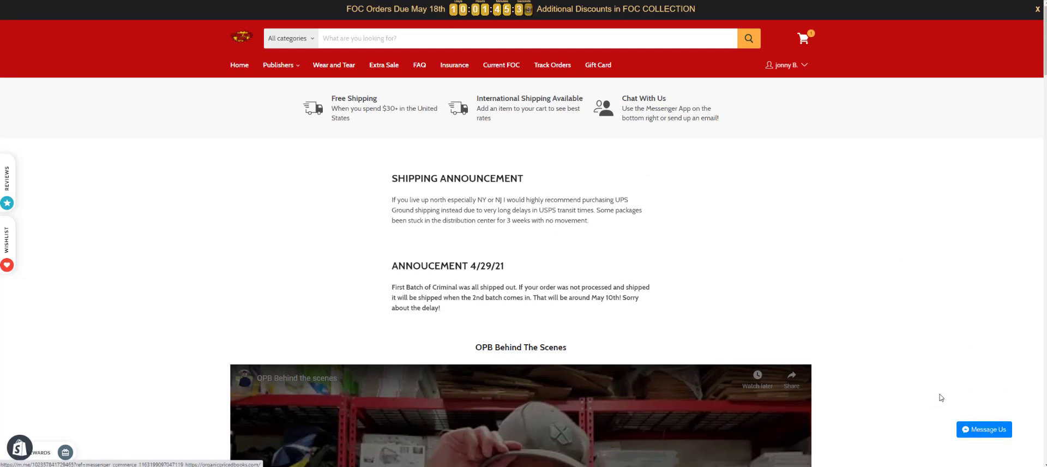
Open the store's reviews list, read through the customer reviews and close the list.
click(7, 202)
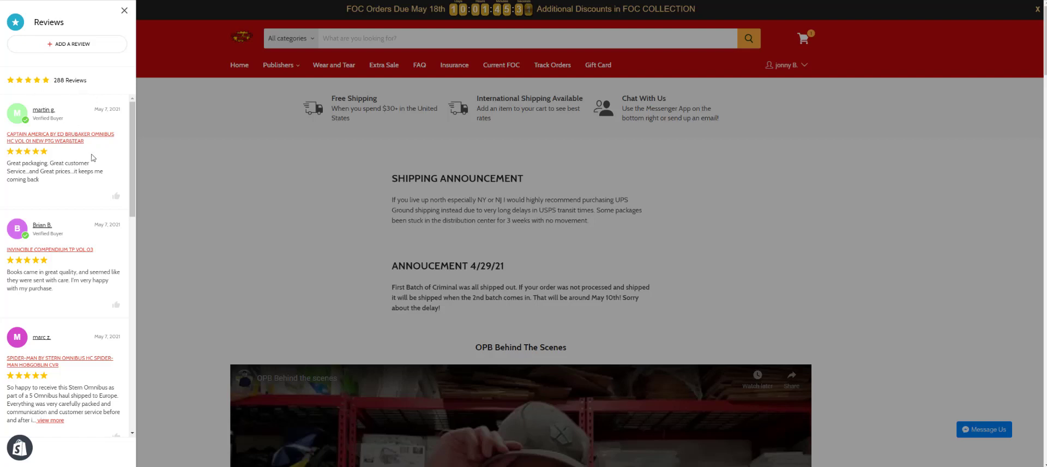
scroll(77, 187, down, 3)
scroll(77, 187, down, 7)
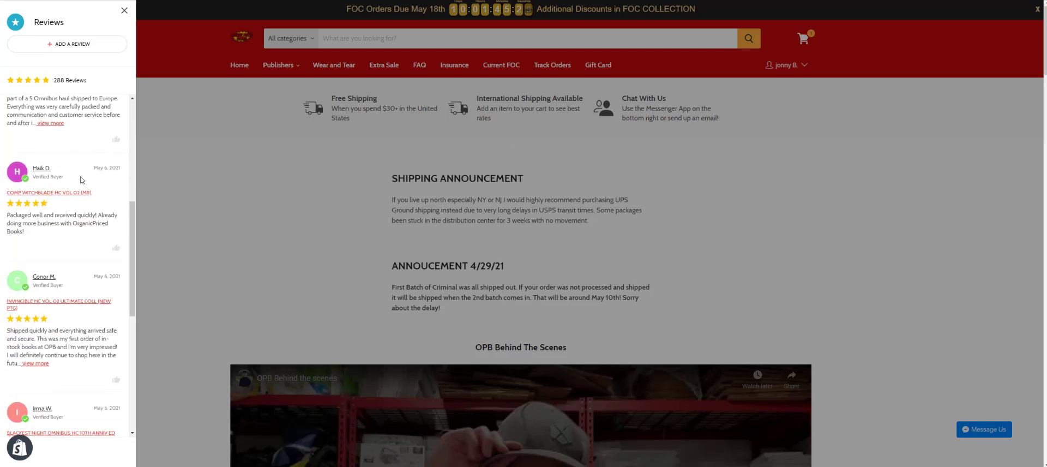
scroll(81, 178, down, 5)
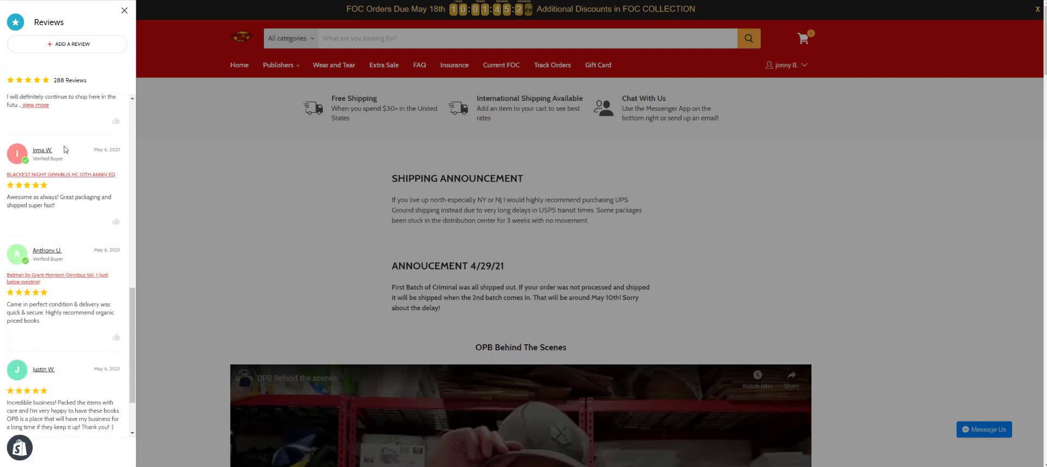
click(125, 12)
Open the Marvel collection from the home page and view the STAR WARS DOCTOR APHRA OMNIBUS HC VOL 01 product.
scroll(441, 182, down, 15)
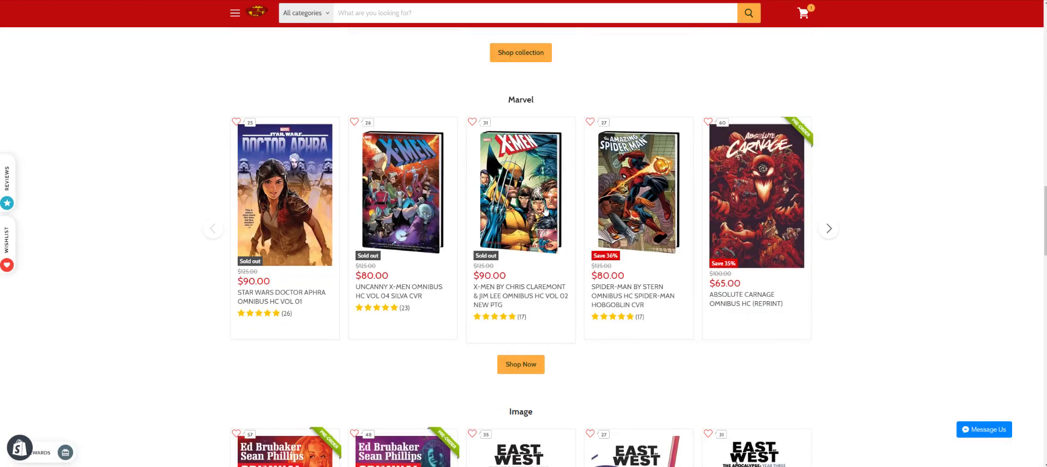
scroll(533, 214, down, 3)
click(521, 235)
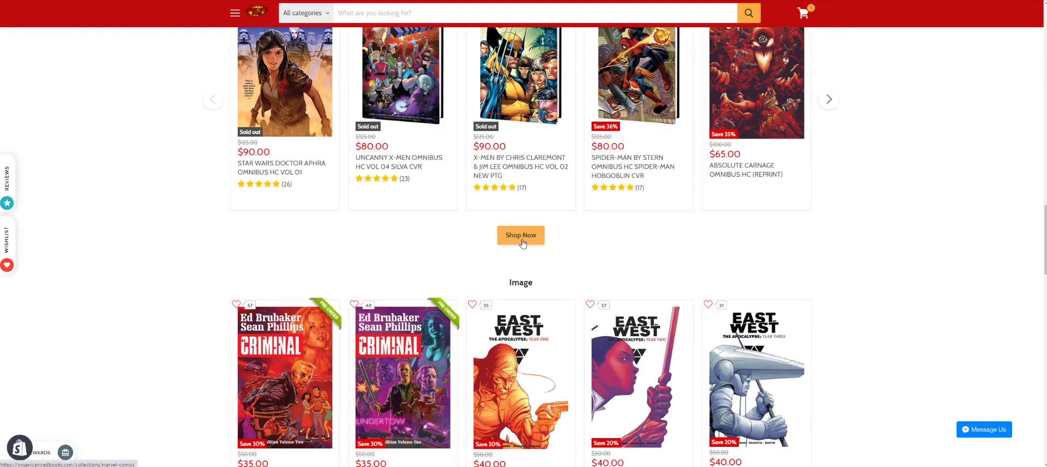
scroll(443, 253, down, 10)
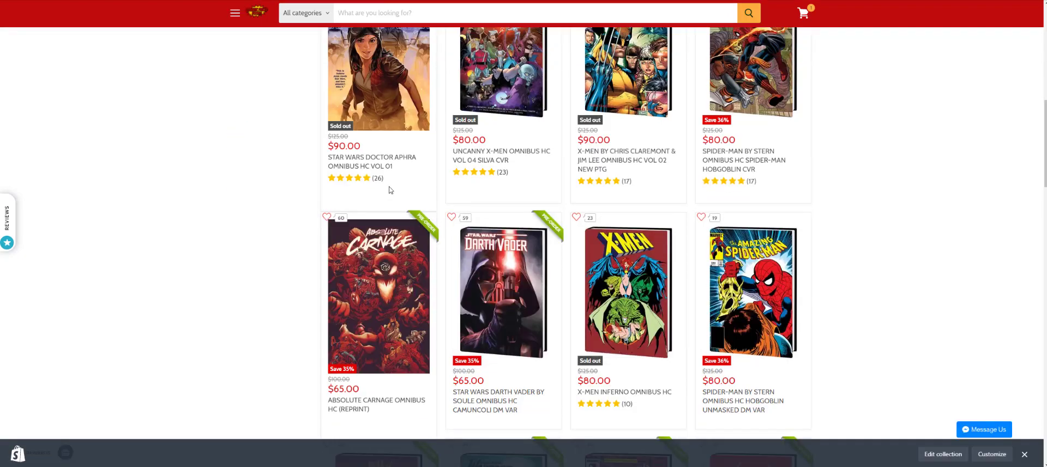
click(377, 131)
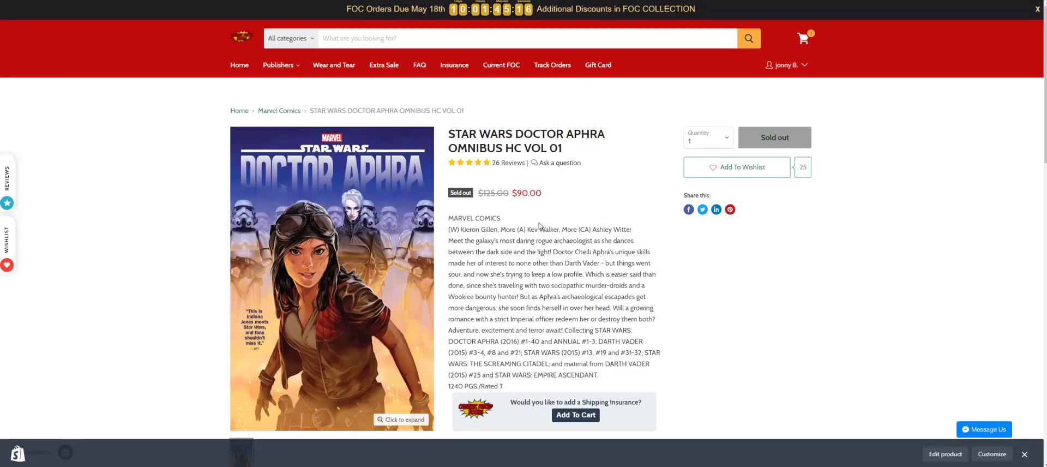
Examine the Doctor Aphra omnibus page, including its description, customer reviews and related products.
scroll(533, 216, down, 10)
scroll(533, 216, up, 8)
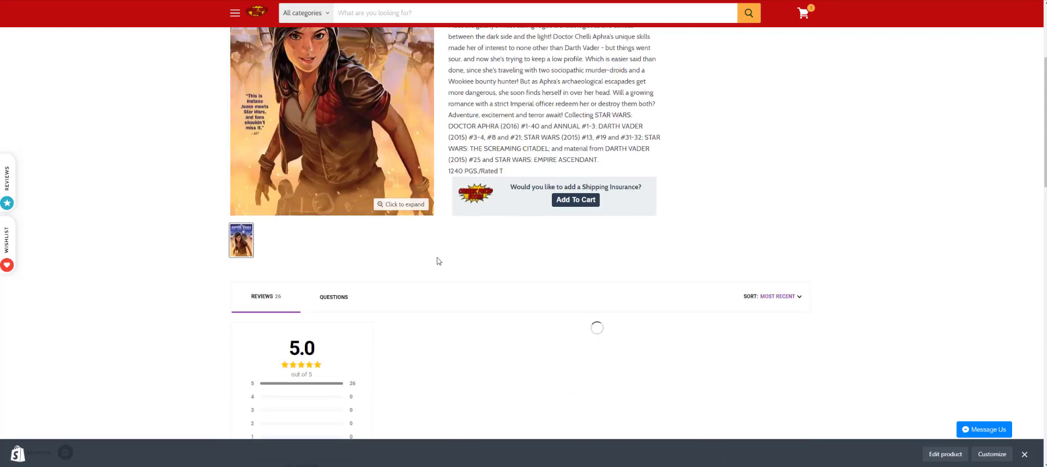
scroll(391, 216, down, 4)
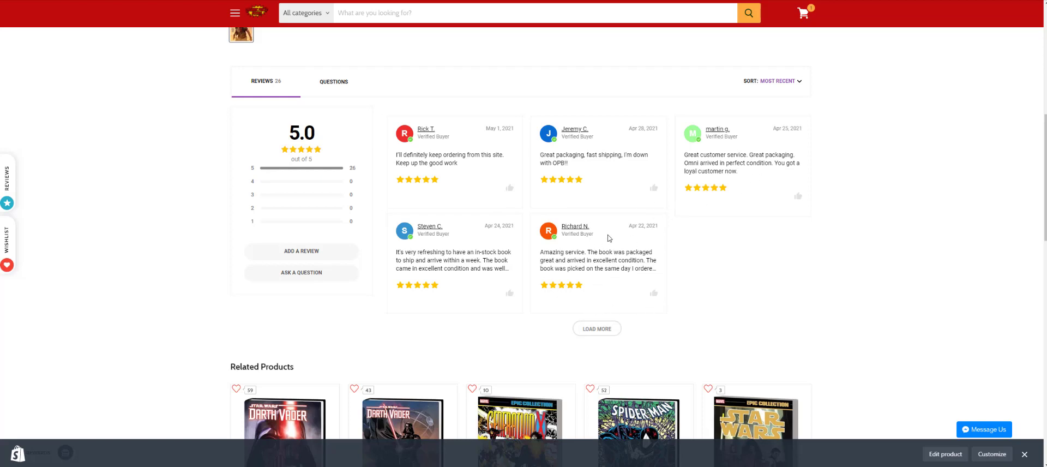
scroll(442, 307, up, 2)
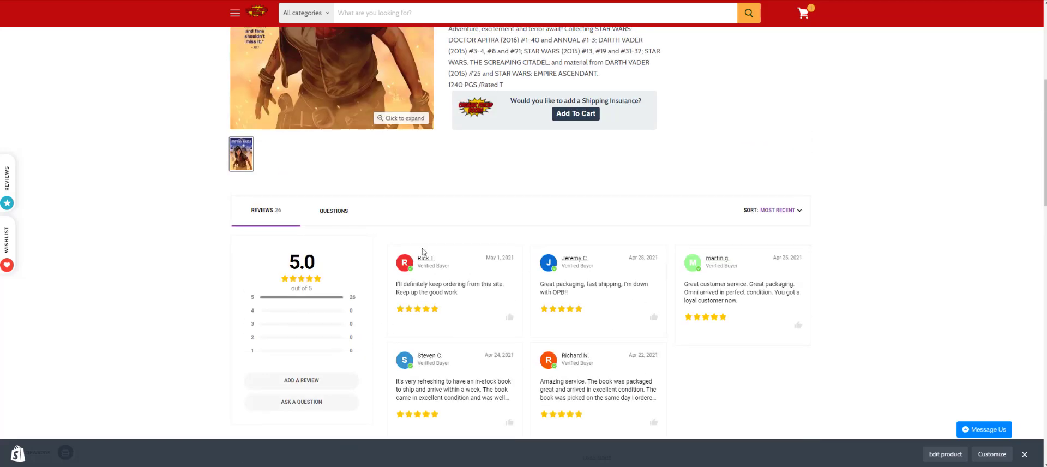
scroll(371, 239, down, 3)
scroll(474, 243, up, 8)
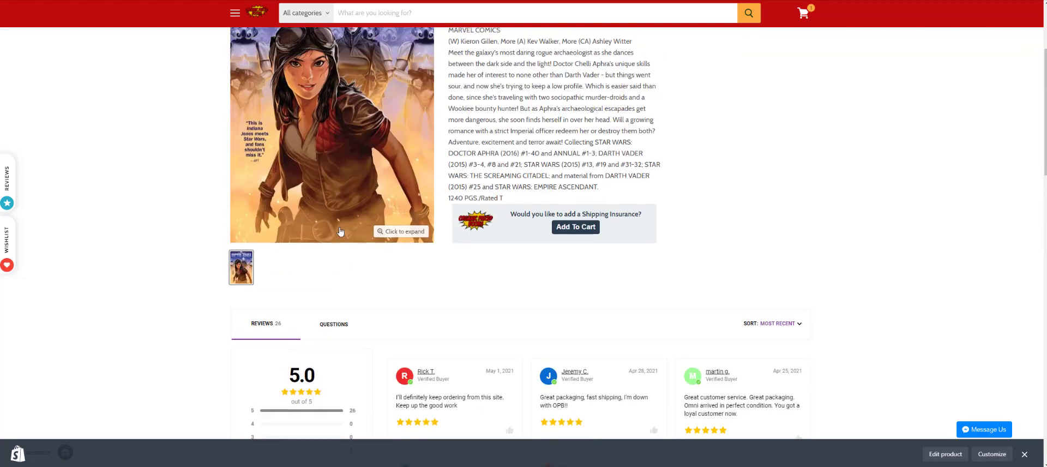
scroll(475, 243, down, 9)
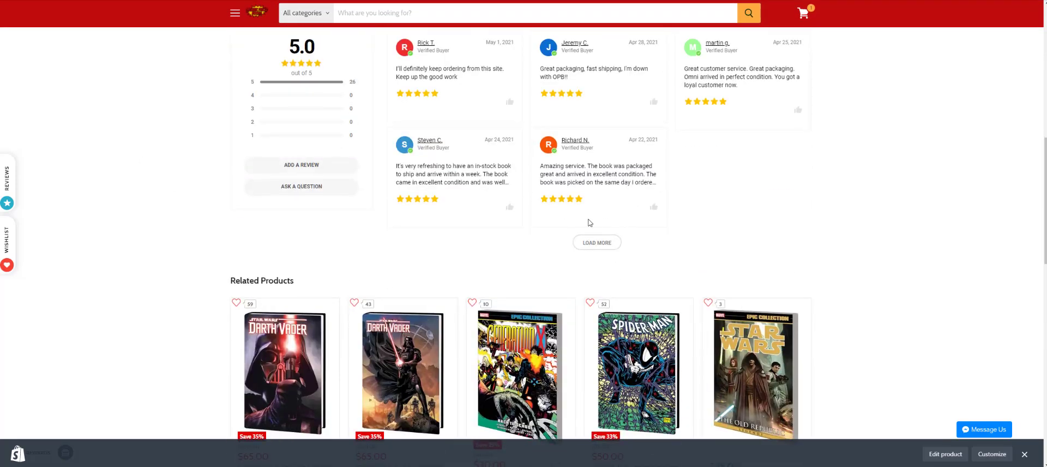
scroll(589, 222, up, 8)
scroll(605, 240, down, 6)
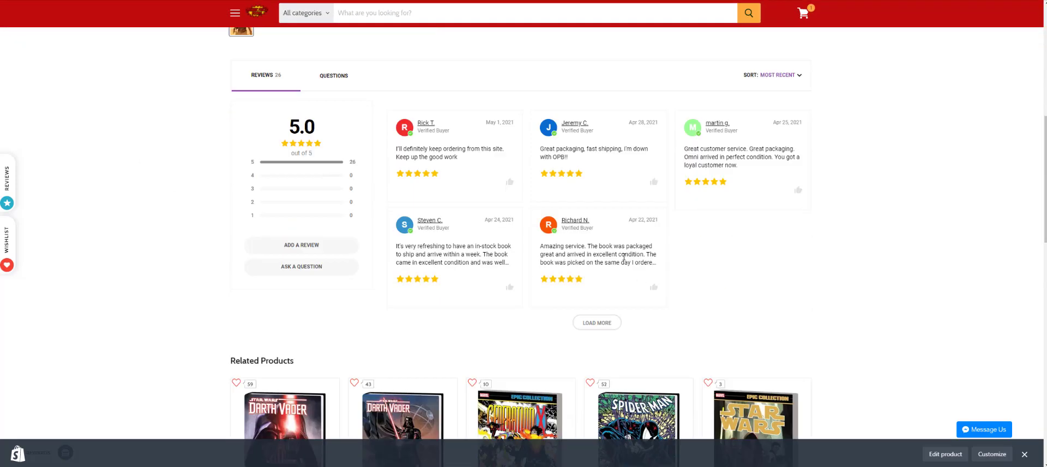
scroll(625, 257, up, 9)
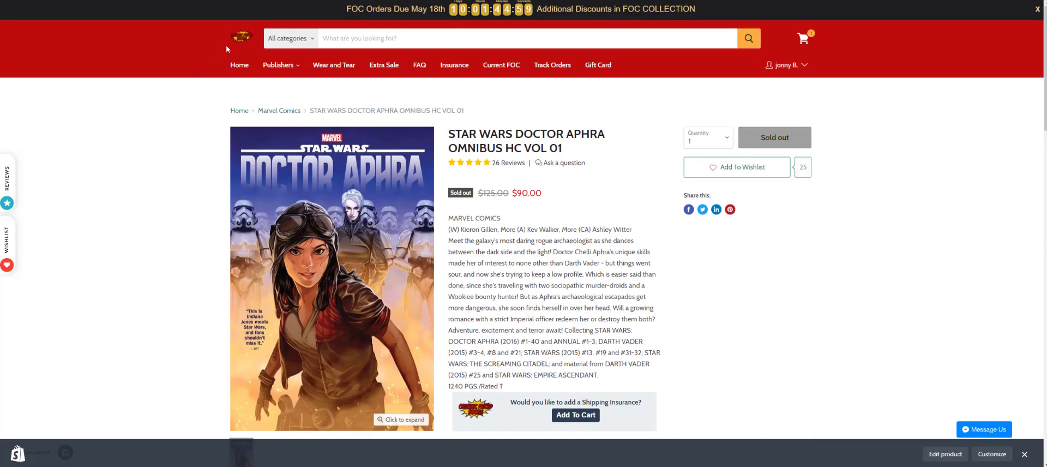
Return to the home page and look over its shipping and order announcements.
click(240, 40)
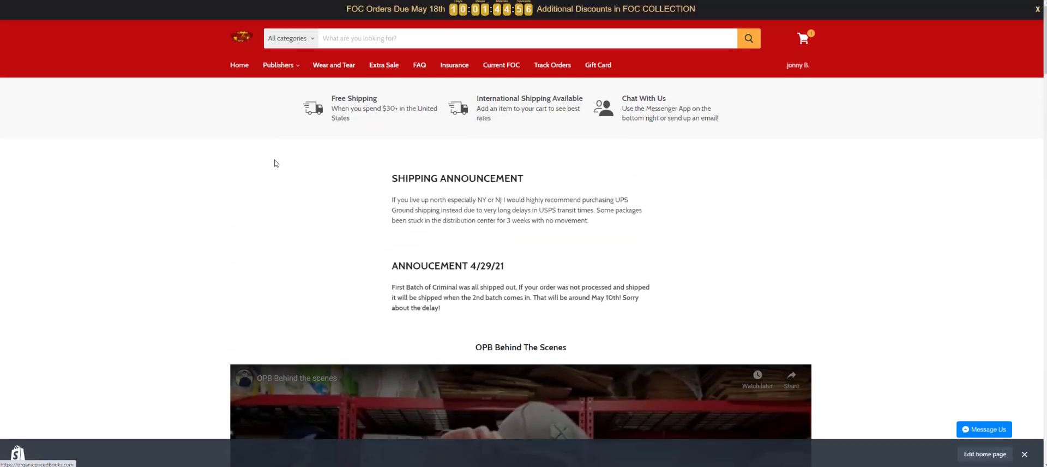
scroll(171, 171, down, 5)
scroll(158, 198, up, 4)
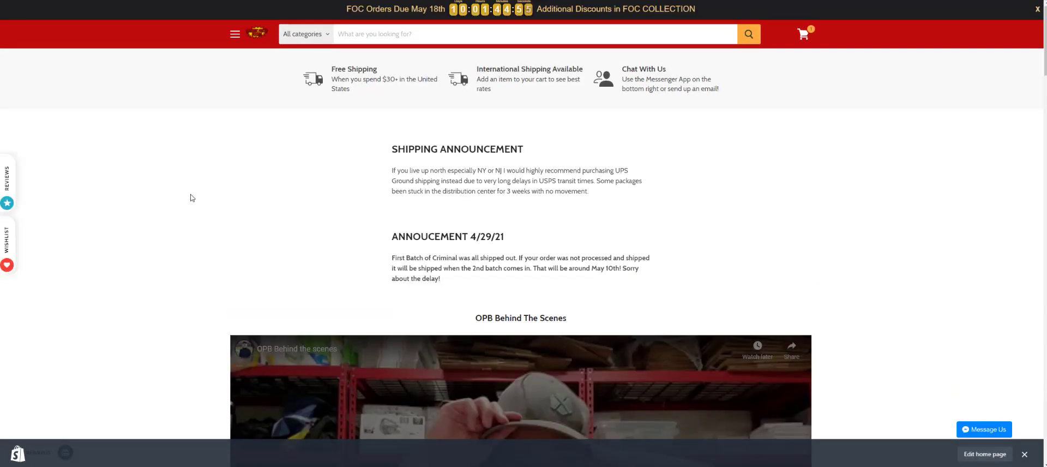
scroll(197, 212, down, 3)
scroll(191, 191, up, 3)
scroll(181, 155, down, 2)
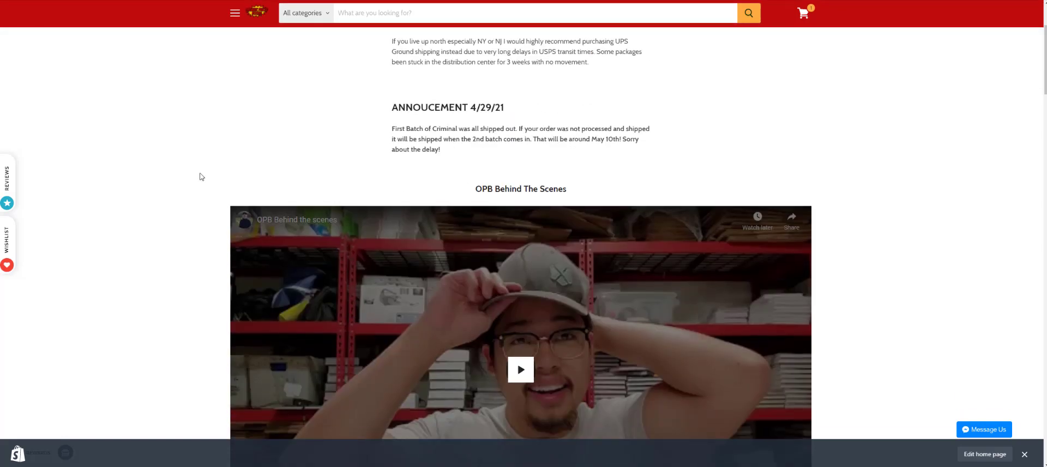
scroll(230, 154, up, 2)
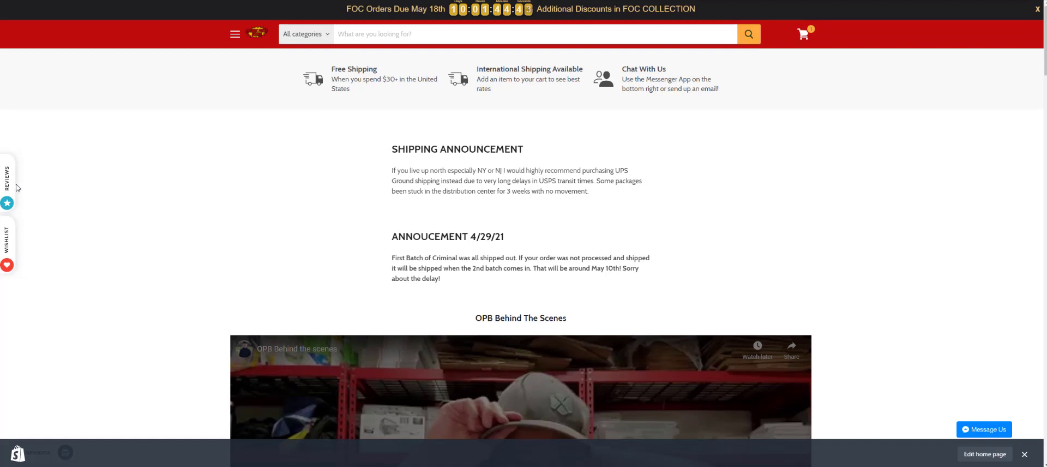
Open the wishlist to view the favorites and close it again.
click(9, 242)
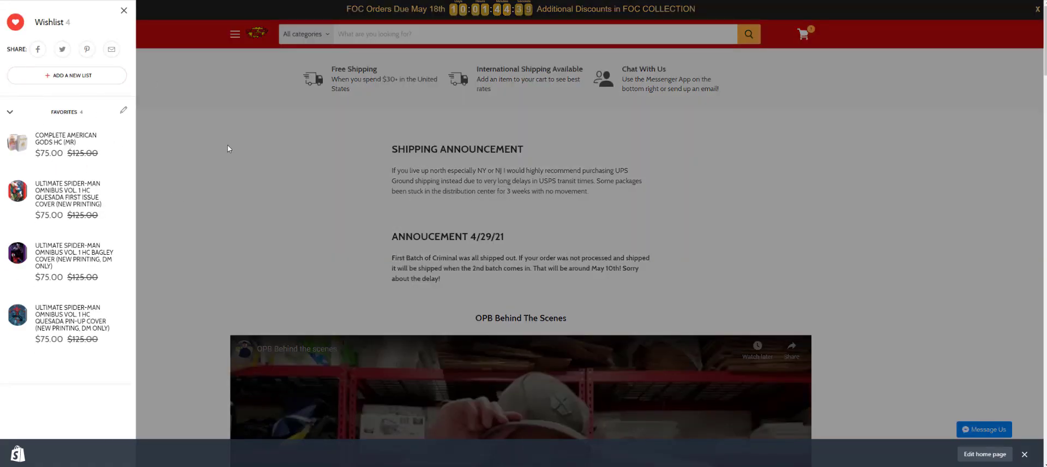
click(227, 145)
Open the Ultimate Spider-Man Omnibus Vol. 1 Quesada pin-up cover from Current FOC and display the wishlist on its page.
scroll(295, 166, down, 7)
scroll(335, 174, down, 1)
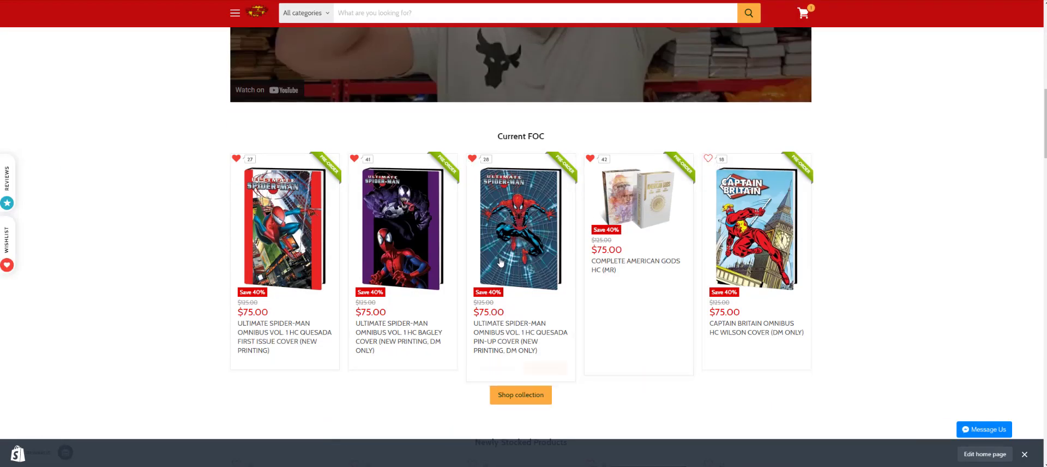
click(525, 250)
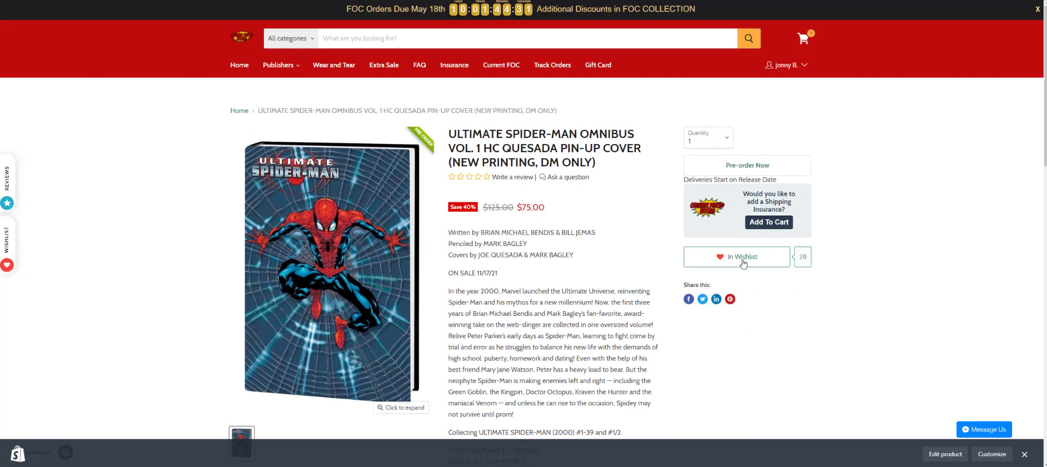
click(7, 240)
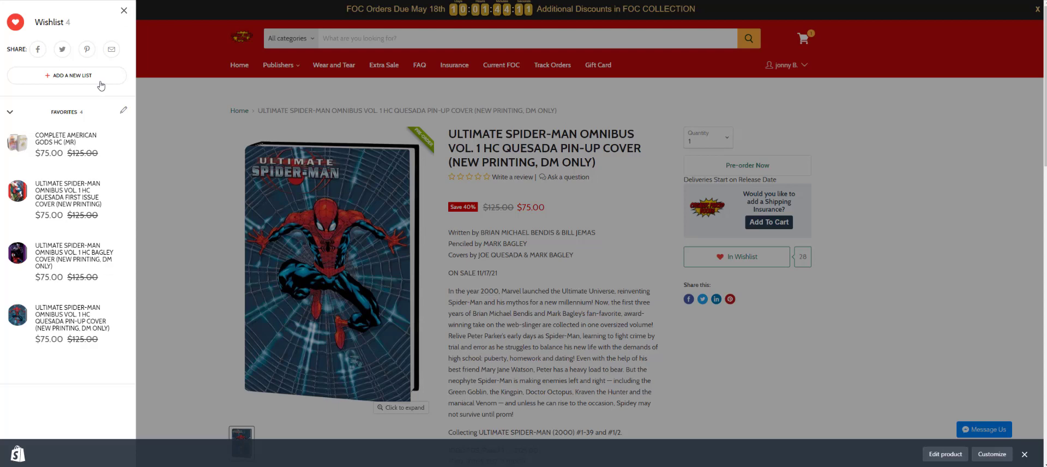
Switch to the Growave wishlist emails in Shopify and open the "Something you like will be sold out soon!" email for editing.
click(156, 0)
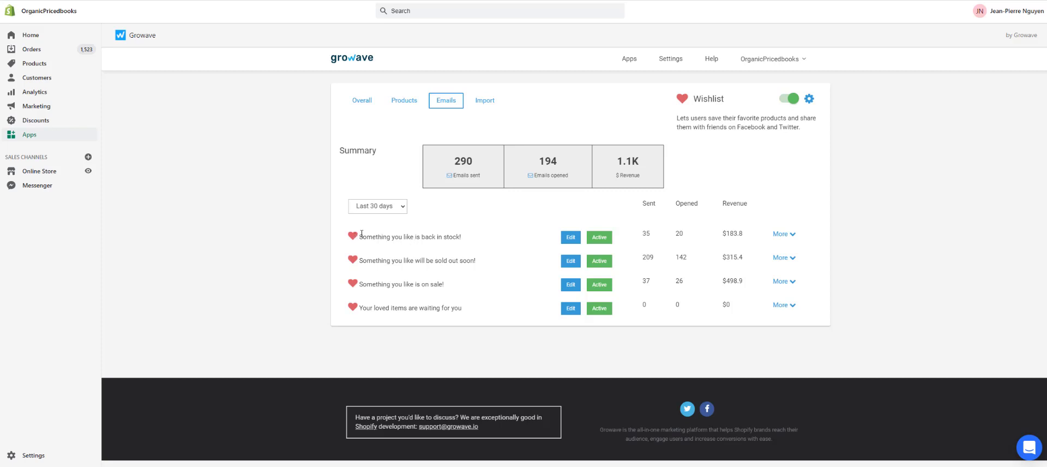
drag(362, 236, 468, 239)
click(474, 241)
drag(358, 261, 463, 261)
click(571, 261)
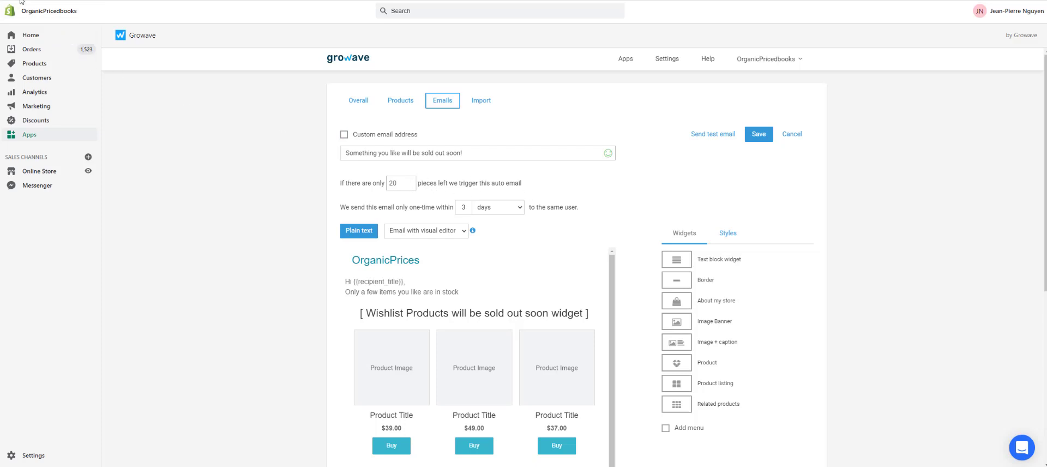
Return to the wishlist emails list and highlight the "Something you like is on sale!" email title.
key(alt+Left)
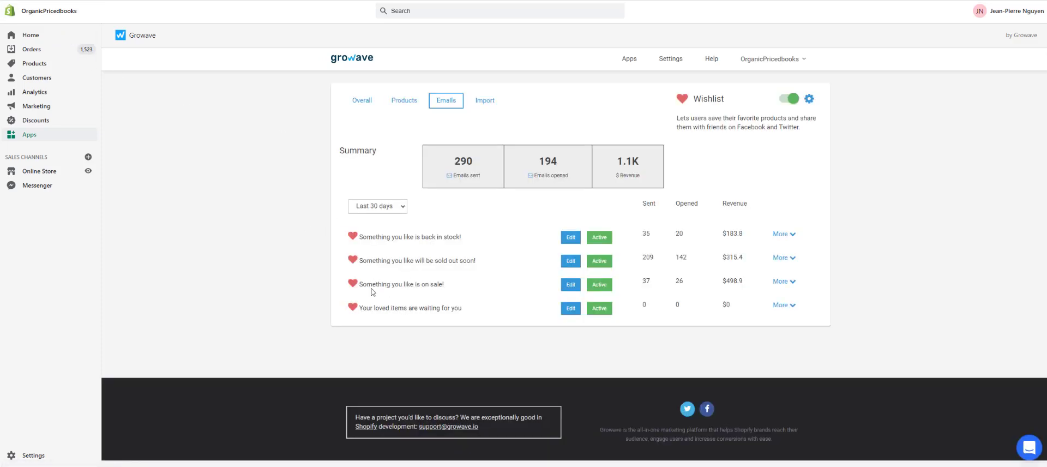
drag(370, 284, 448, 286)
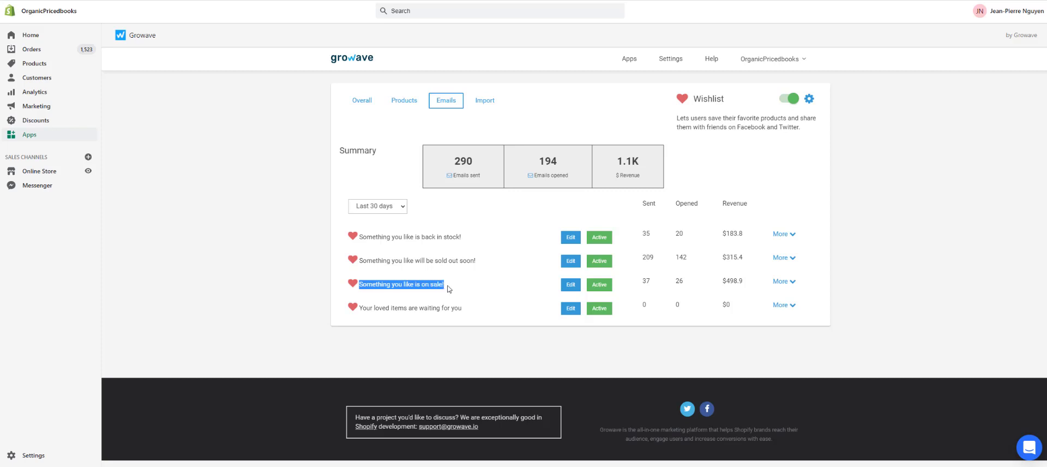
click(502, 289)
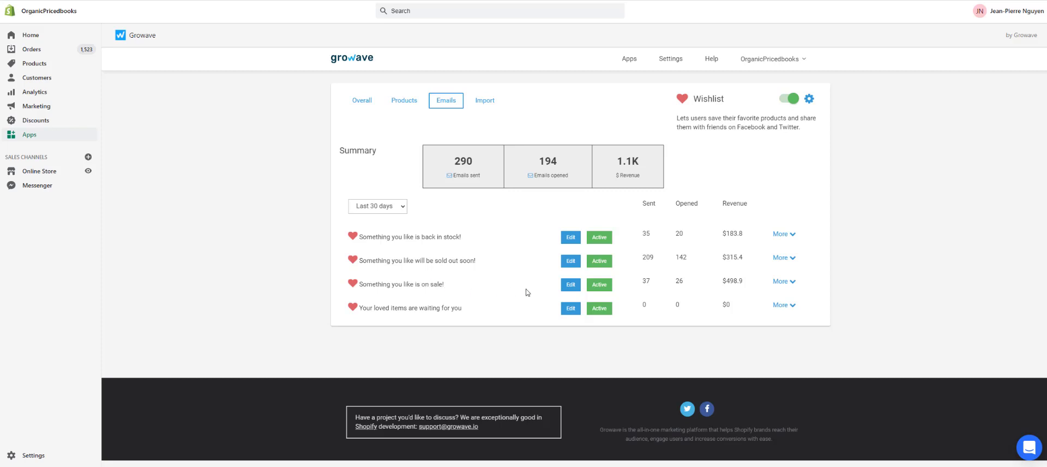
Highlight the "Something you like is on sale!" and "Your loved items are waiting for you" email titles one after the other.
drag(455, 289, 357, 284)
click(456, 288)
drag(463, 309, 361, 309)
click(407, 310)
triple_click(486, 308)
click(525, 314)
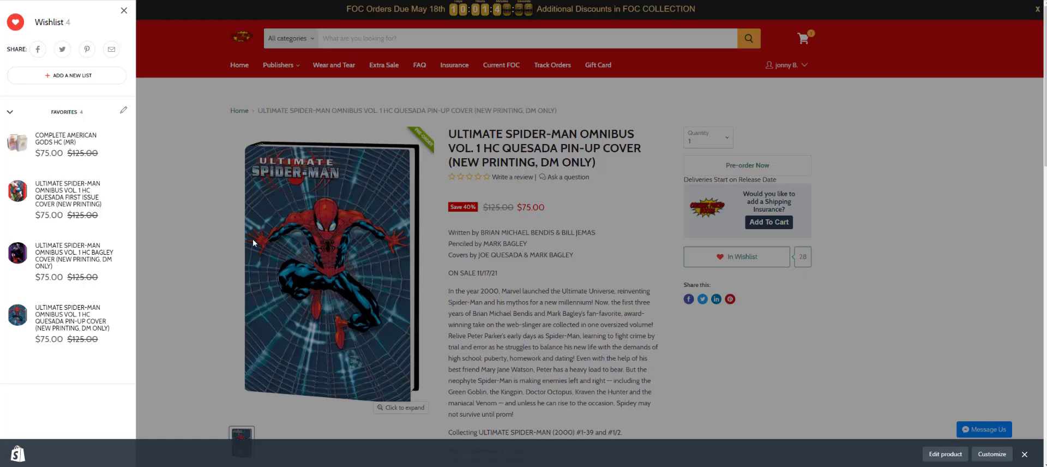
Switch back to the OrganicPricedBooks store, close the wishlist and the admin bar, and go to the home page.
click(119, 157)
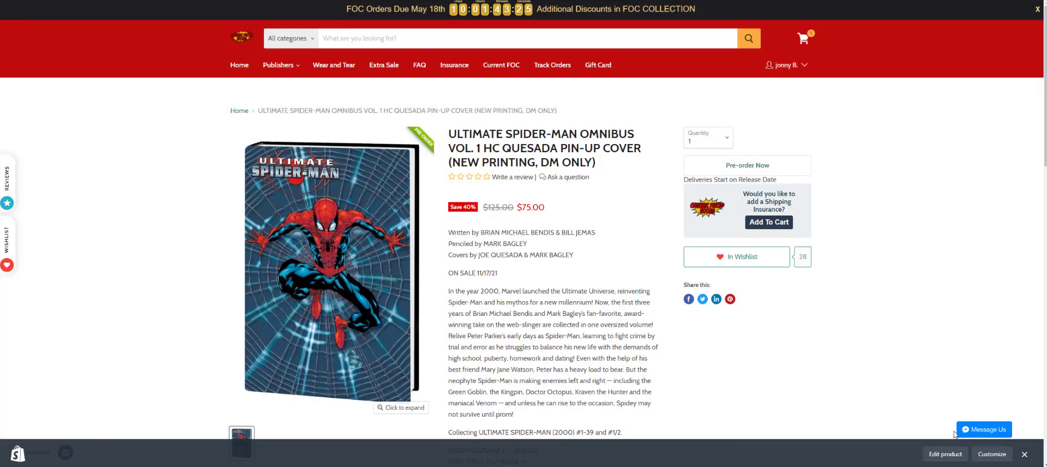
click(1024, 454)
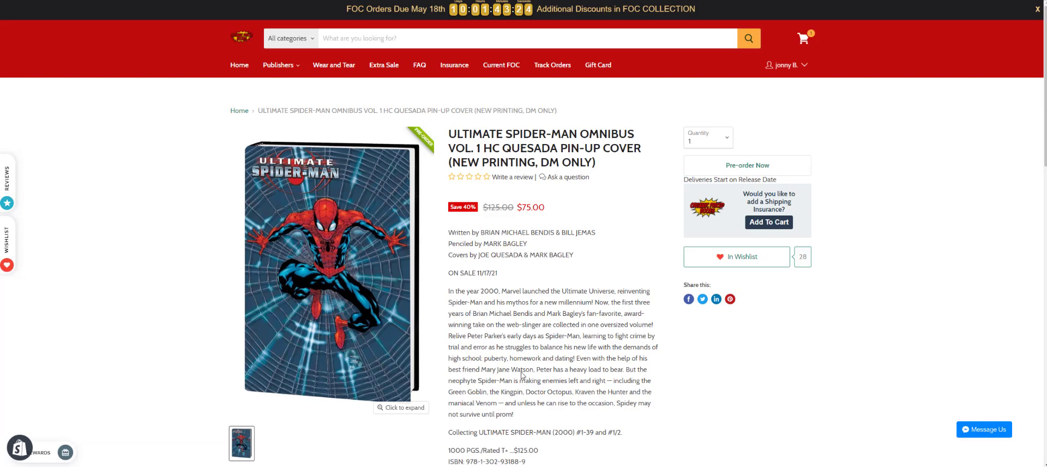
click(240, 39)
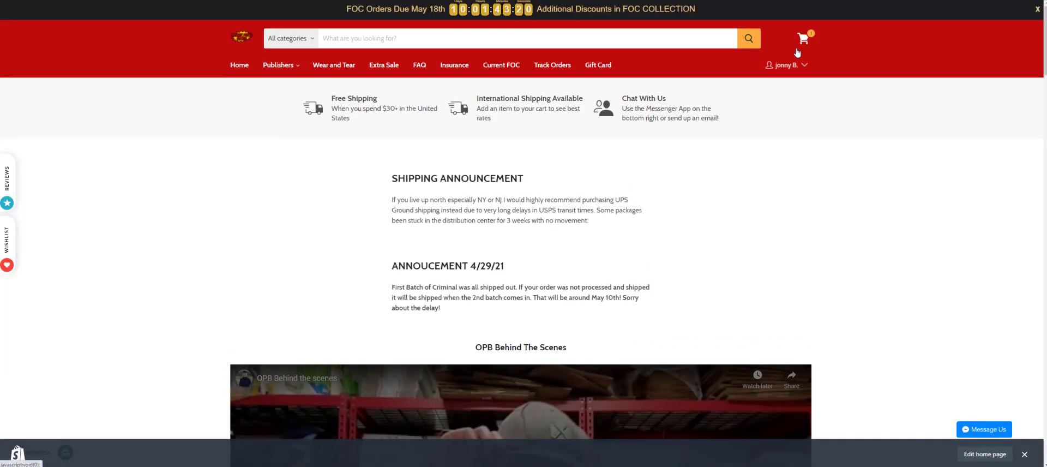
Display the account's My Orders page and open the order dated 07 May, 2021.
click(797, 49)
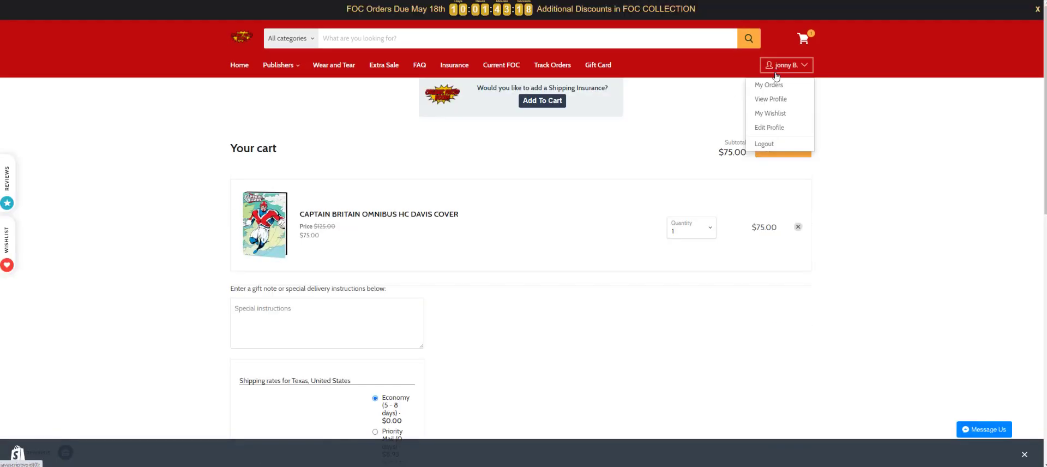
click(784, 85)
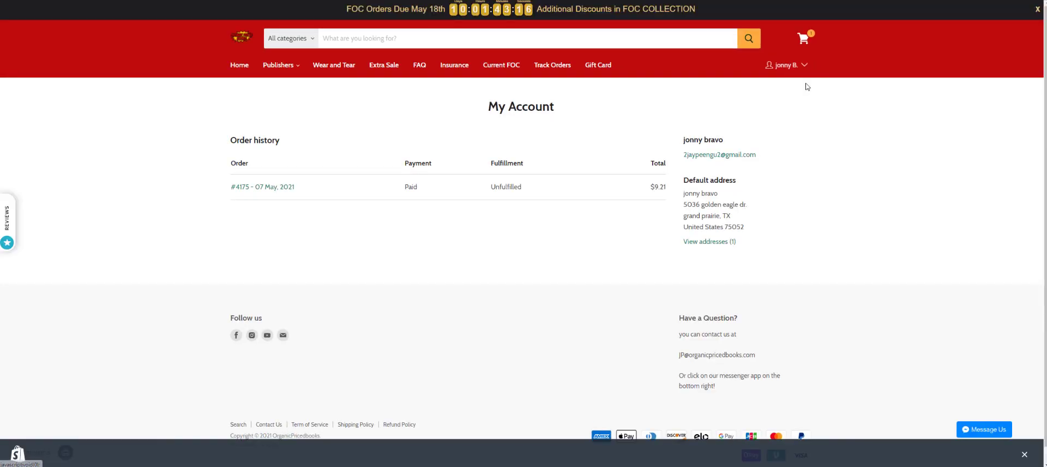
click(258, 189)
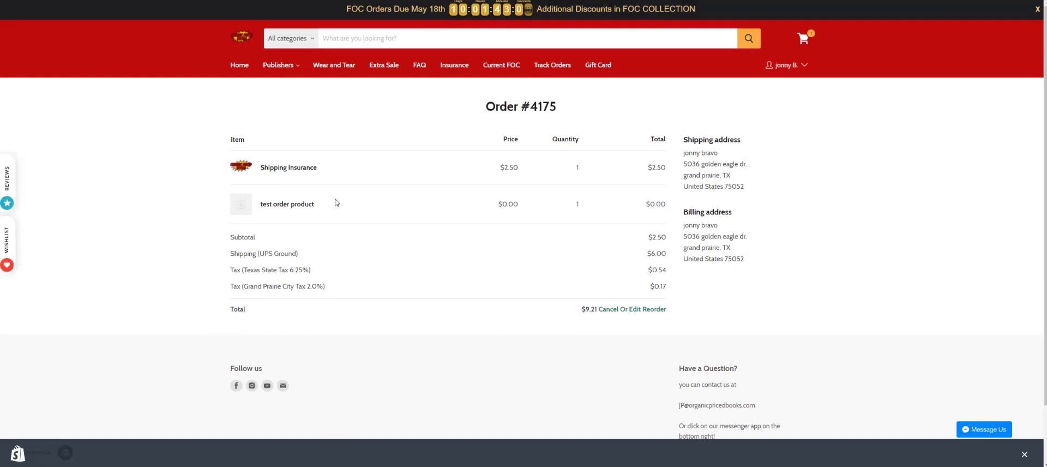
Try the order's Reorder option, return to the order, and try Edit Order through Cancel Or Edit, dismissing its confirmation.
click(644, 310)
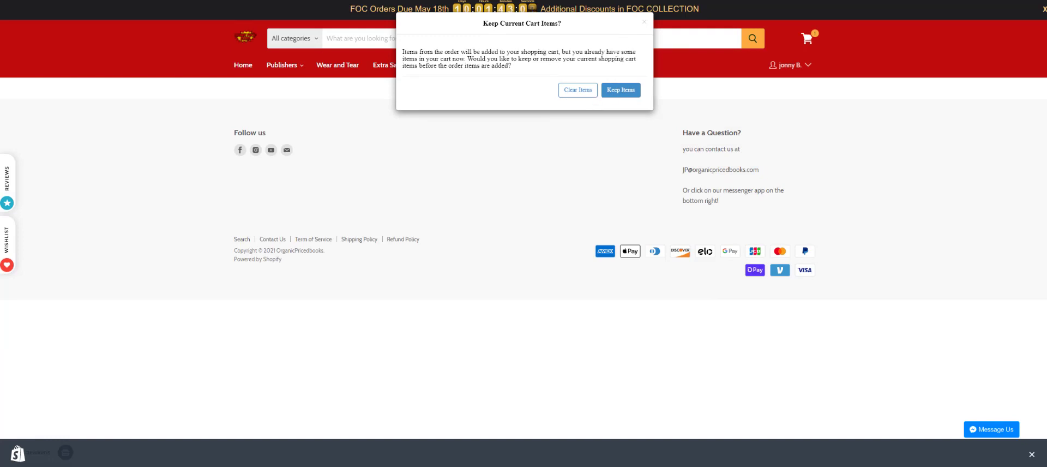
key(alt+Left)
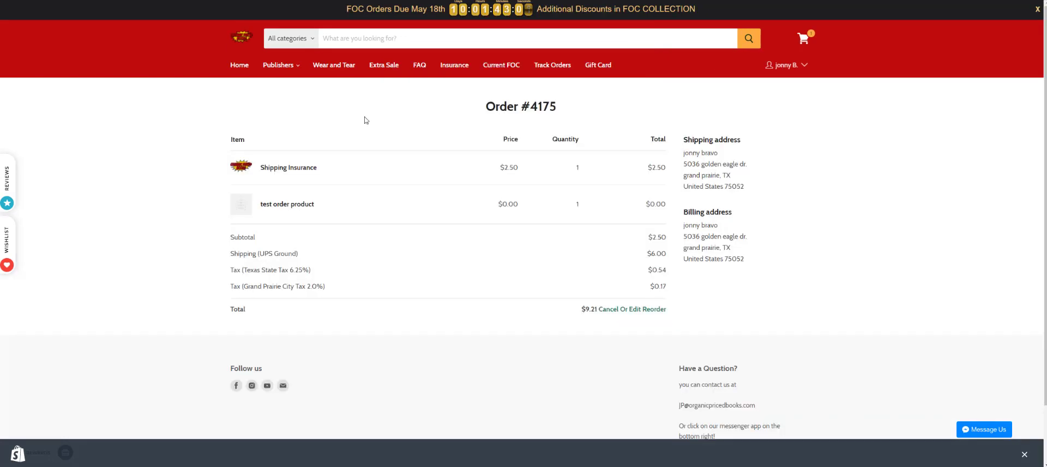
click(615, 310)
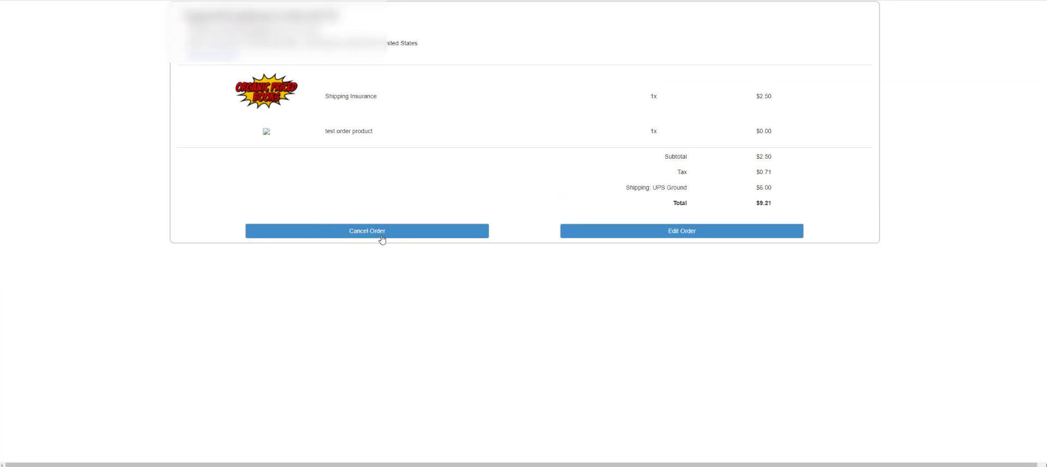
click(689, 233)
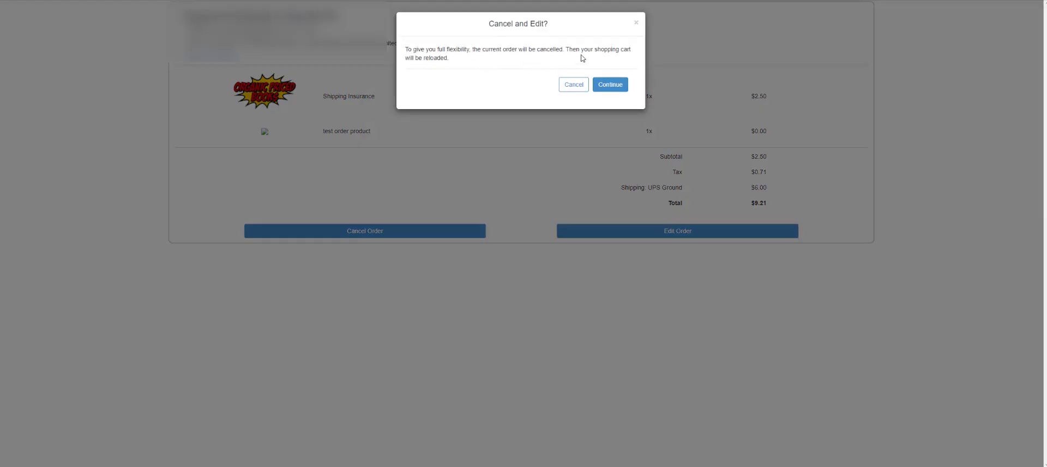
click(635, 24)
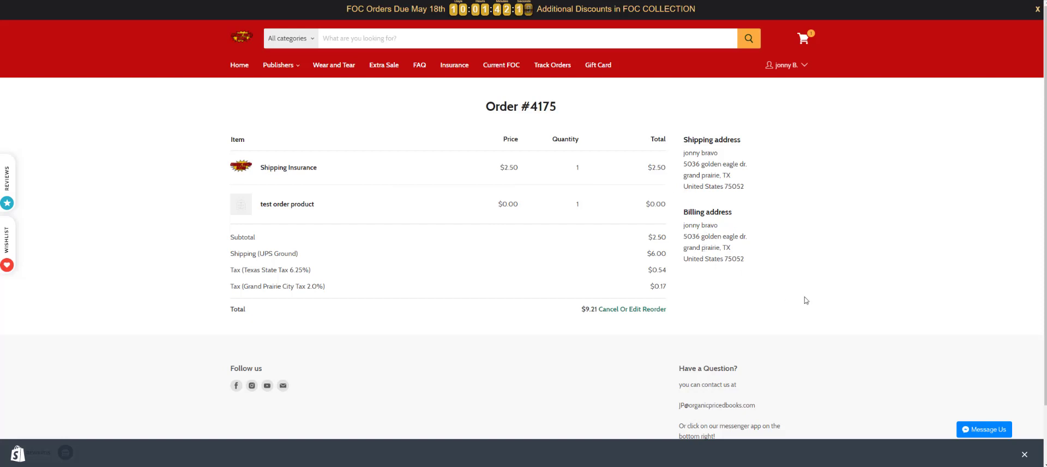
drag(806, 300, 771, 256)
click(775, 257)
drag(738, 322, 281, 252)
click(358, 248)
Open the cart, review the Captain Britain Omnibus shipping rates and proceed to checkout.
click(804, 39)
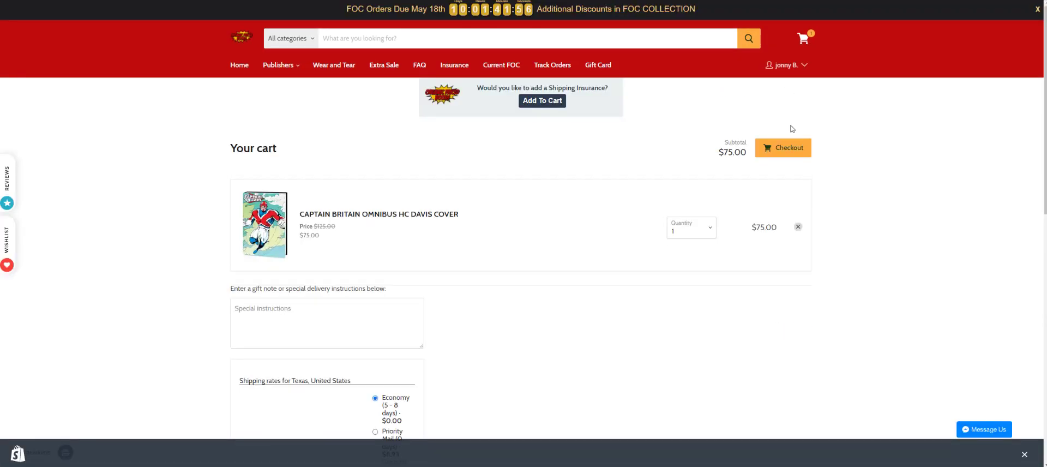
scroll(582, 211, down, 3)
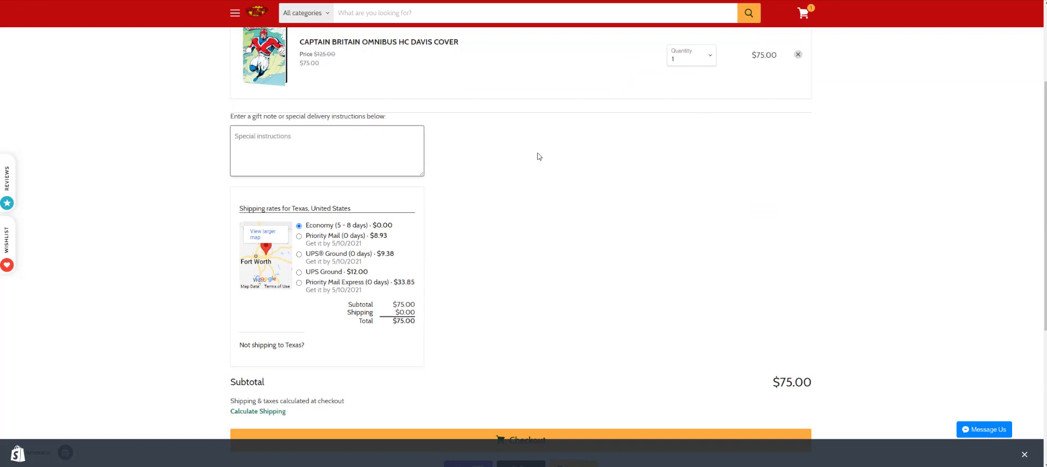
scroll(538, 157, up, 3)
click(807, 135)
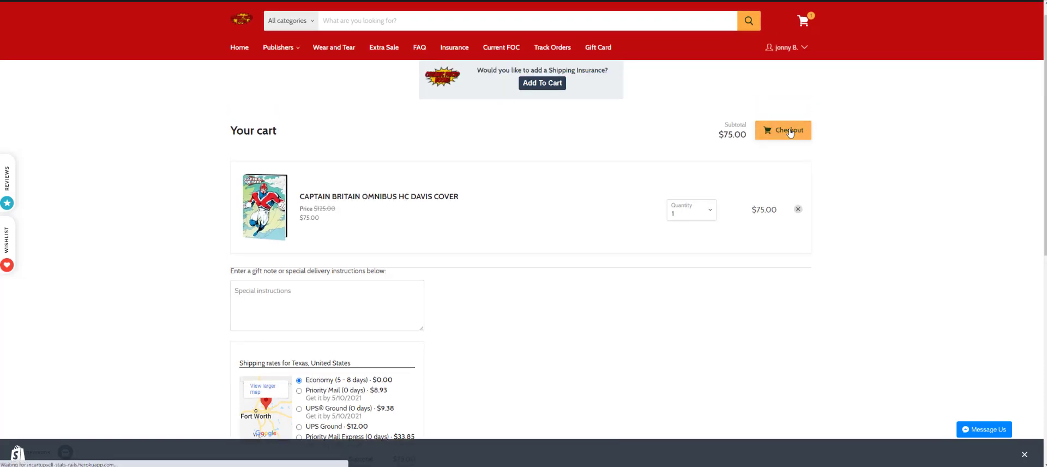
Dismiss the Capital One Eno pop-up on the checkout page and enable the tip option to support the OrganicPricedbooks team.
scroll(835, 184, down, 4)
scroll(818, 188, up, 3)
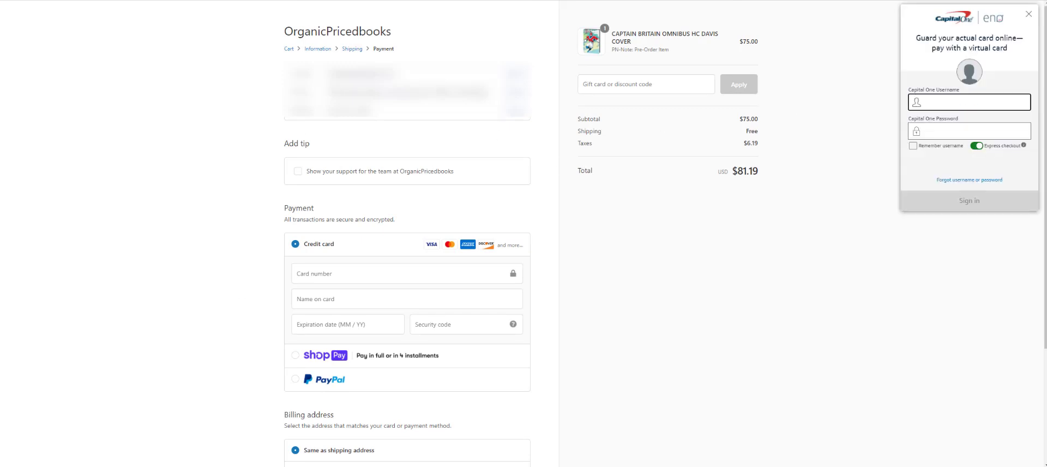
click(1029, 14)
key(ctrl+a)
click(393, 164)
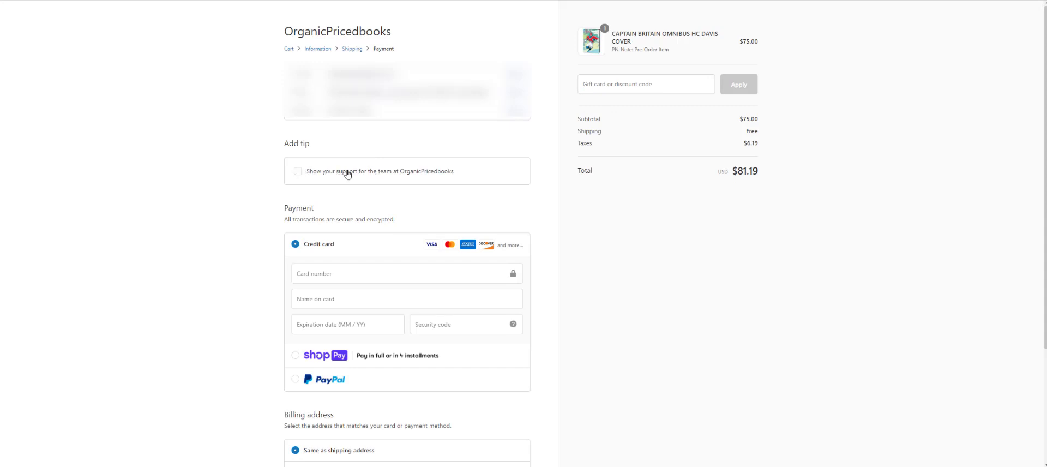
click(298, 172)
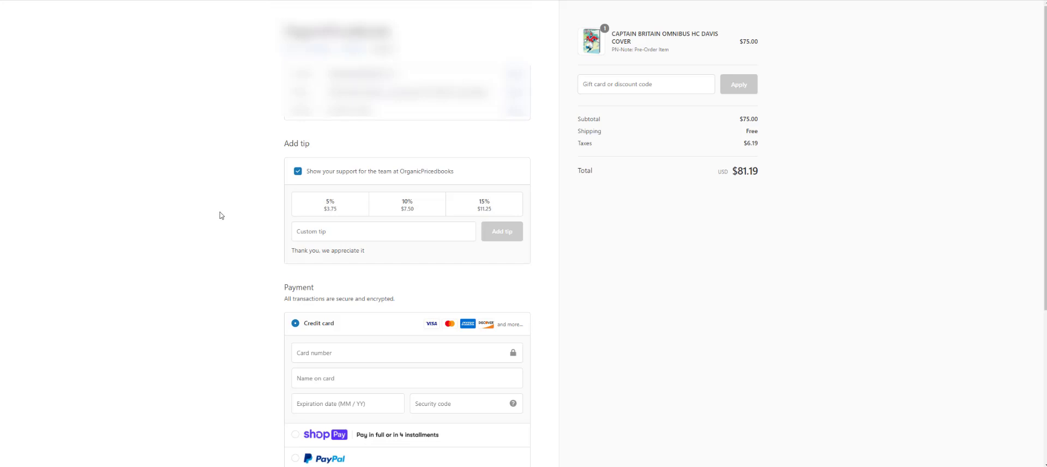
Examine the checkout page's tip amounts, credit card, Shop Pay and PayPal payment methods, billing address options and order summary.
scroll(206, 216, down, 3)
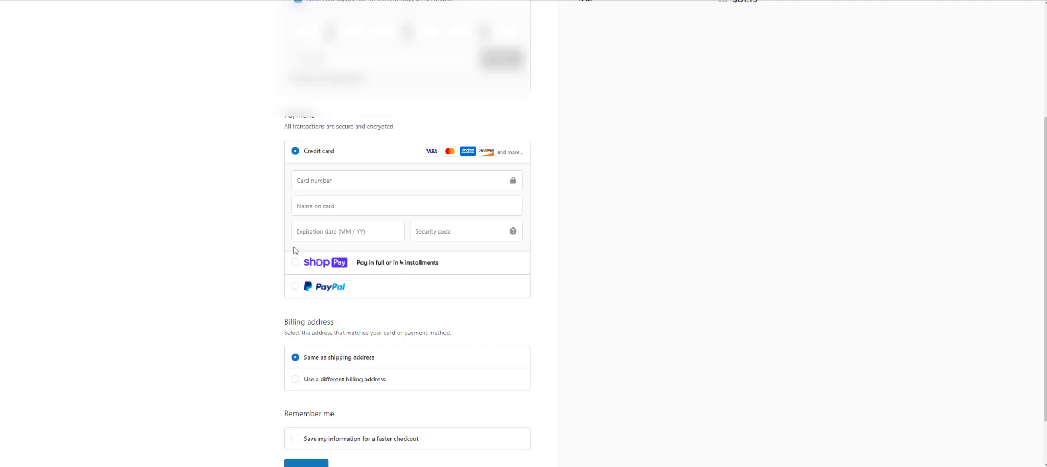
scroll(698, 204, up, 3)
scroll(671, 251, down, 3)
scroll(663, 253, up, 3)
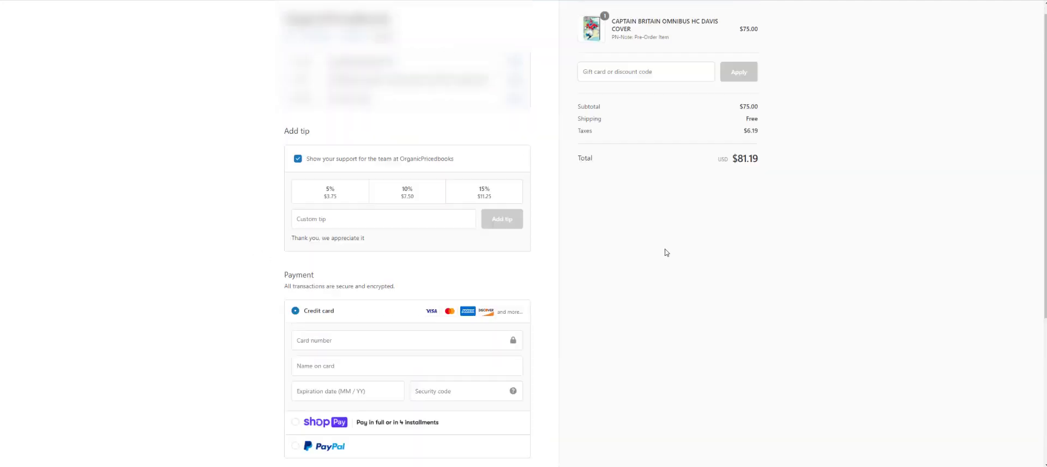
scroll(664, 252, down, 3)
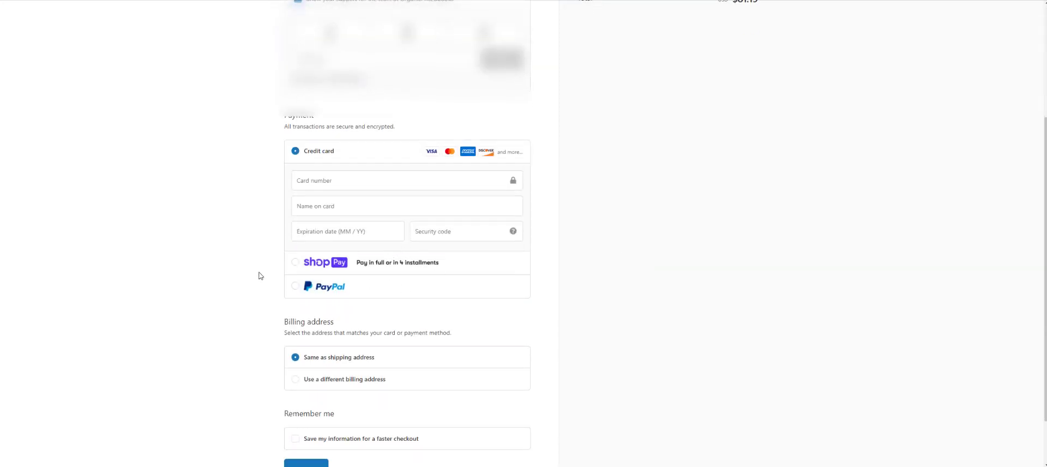
scroll(234, 218, up, 3)
scroll(217, 217, down, 3)
scroll(631, 255, up, 3)
scroll(631, 254, down, 3)
scroll(366, 269, down, 1)
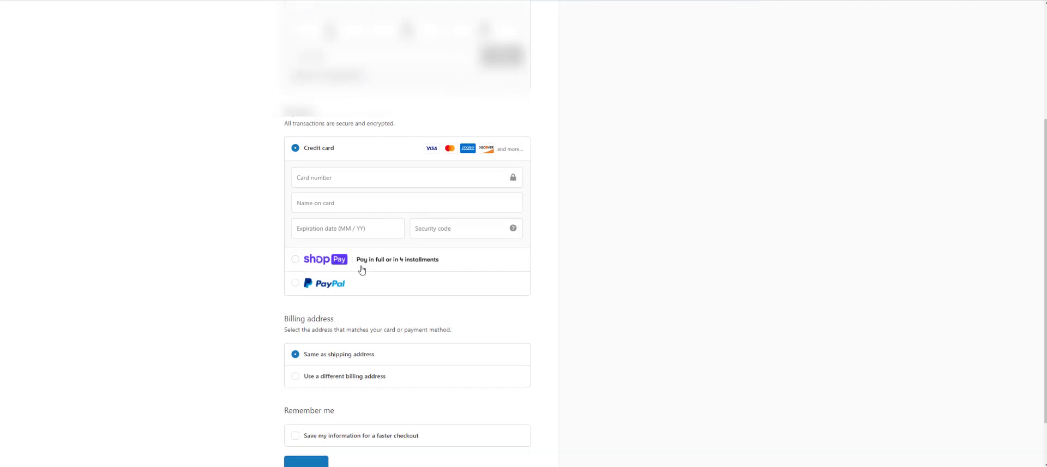
scroll(373, 278, up, 2)
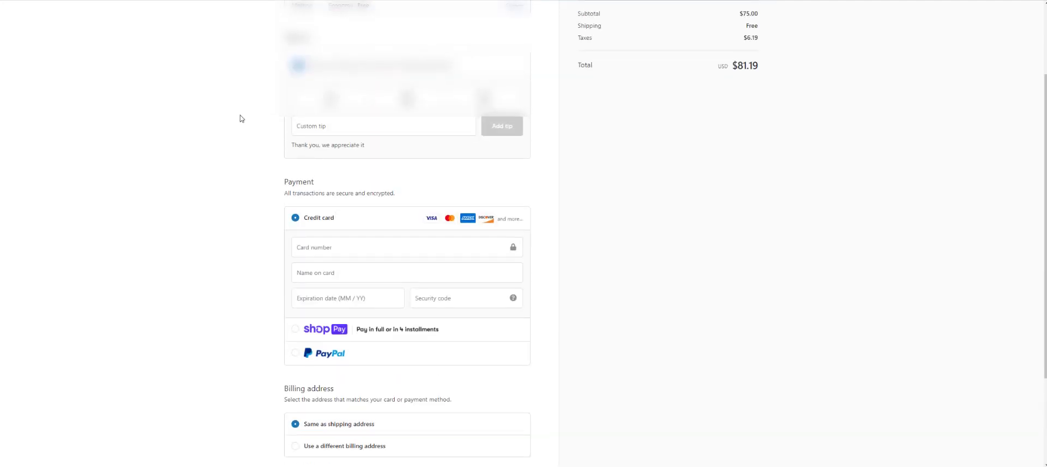
scroll(236, 177, up, 2)
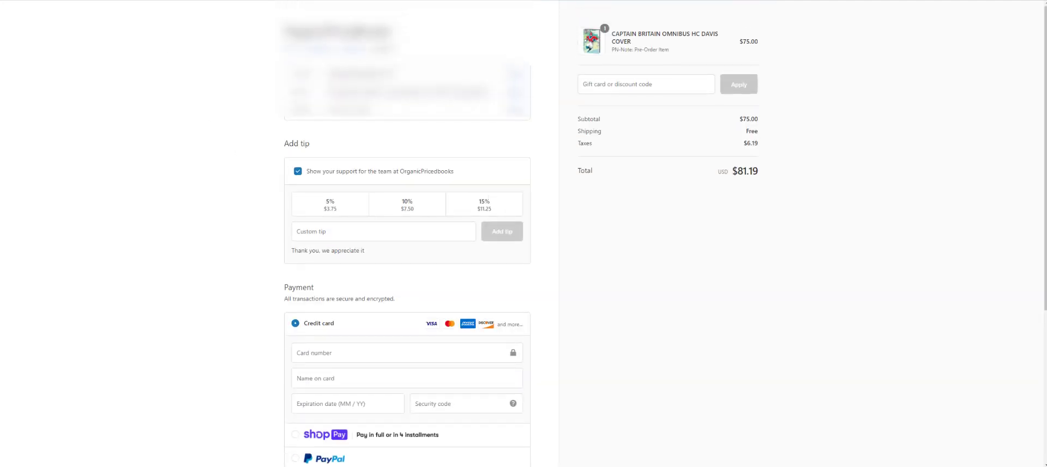
Leave the checkout and return through the cart to the top of the store's home page.
key(alt+Left)
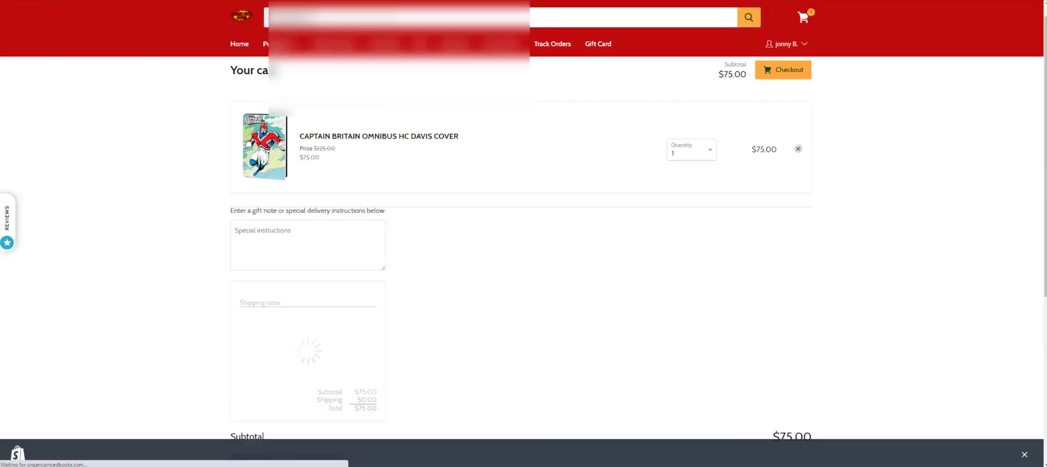
key(alt+Left)
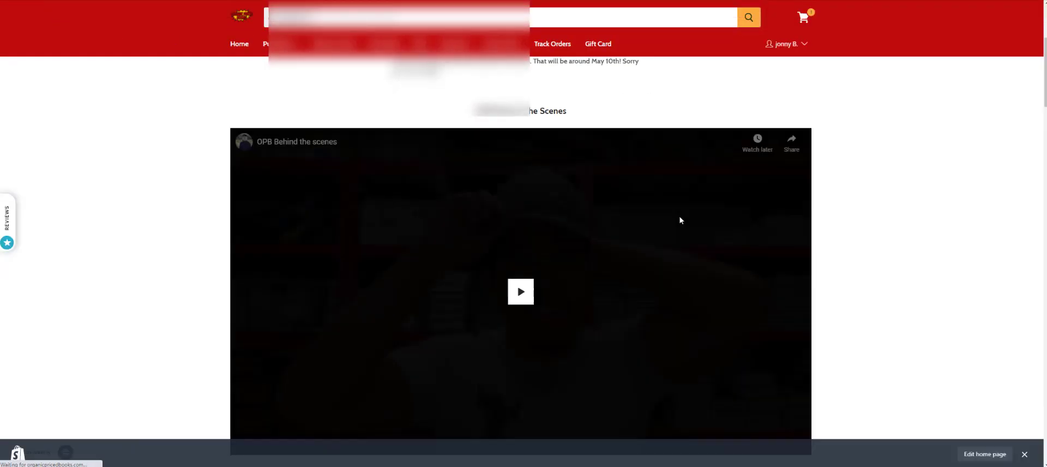
scroll(796, 231, up, 10)
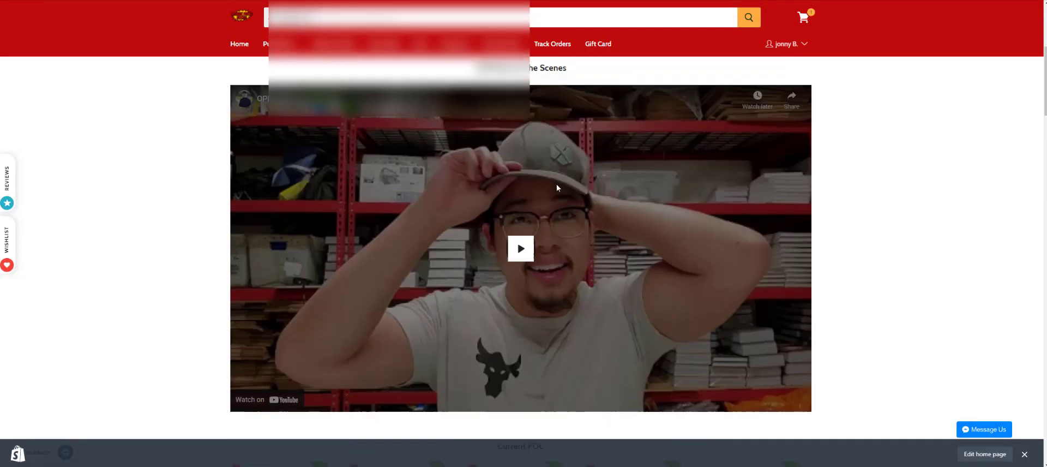
scroll(563, 279, down, 3)
scroll(562, 278, up, 5)
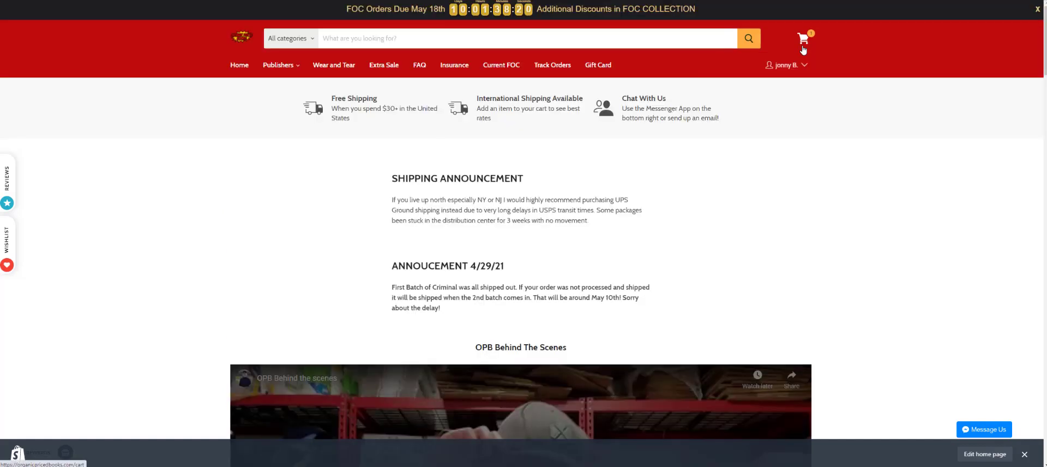
Open the cart to examine the Texas shipping rates and express payment options, and head back to the home page.
click(805, 41)
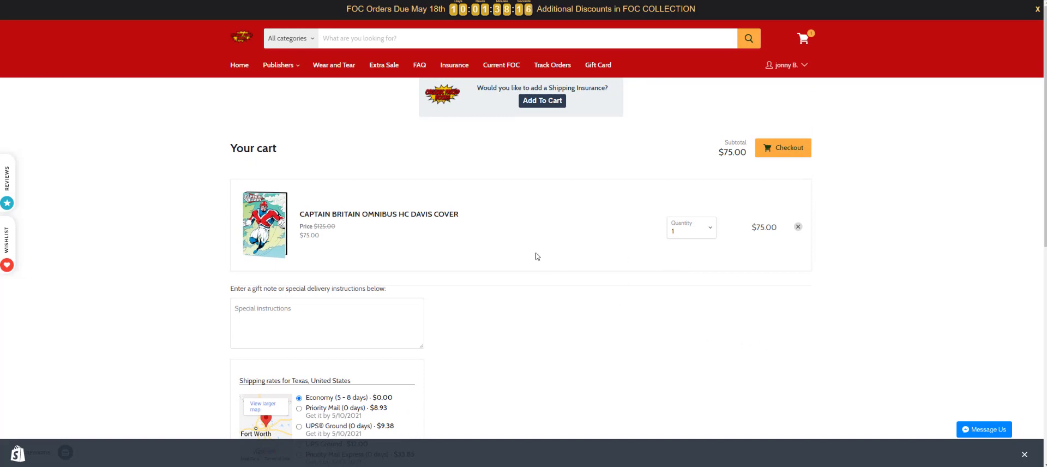
scroll(321, 243, down, 4)
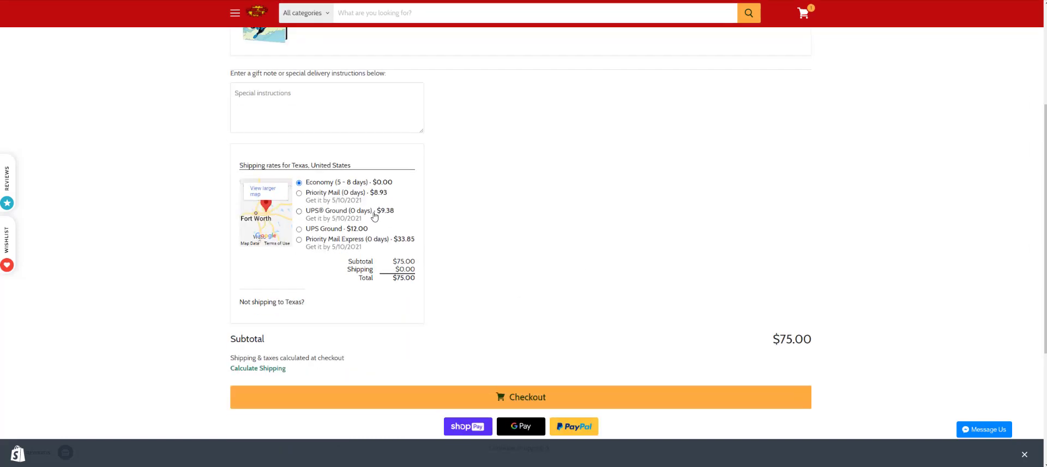
scroll(454, 272, up, 4)
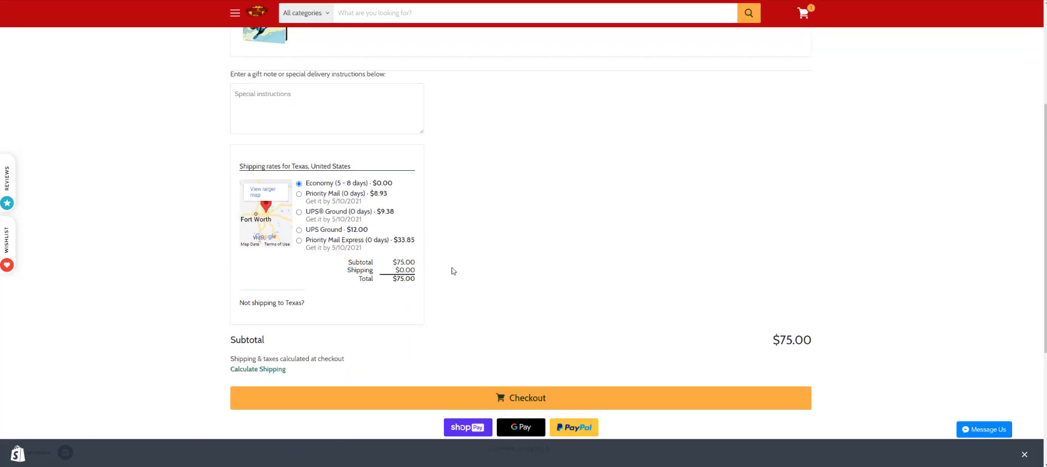
scroll(409, 277, down, 4)
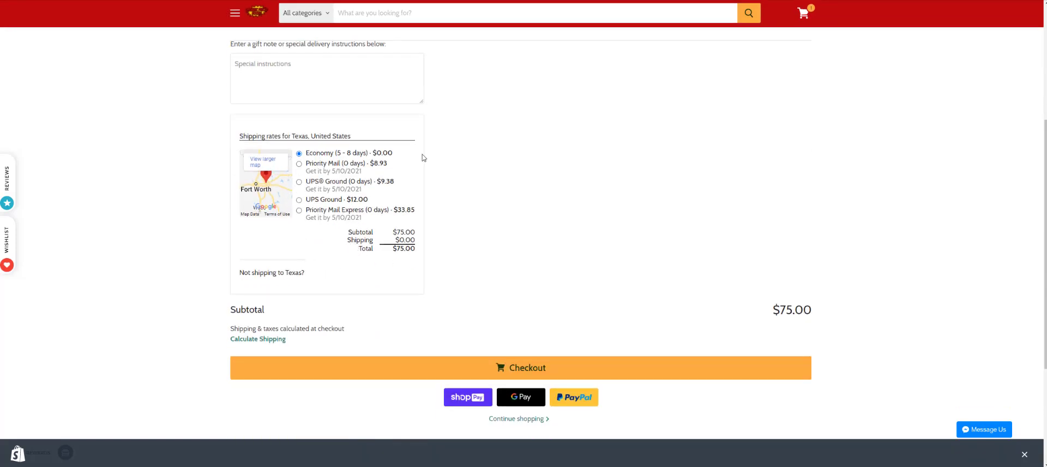
scroll(428, 191, up, 3)
scroll(347, 339, down, 4)
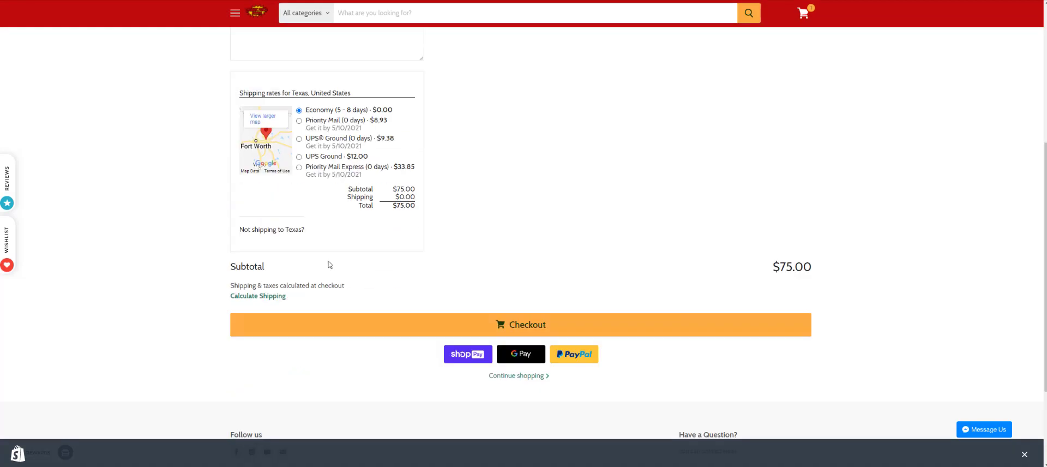
scroll(327, 240, up, 5)
click(237, 41)
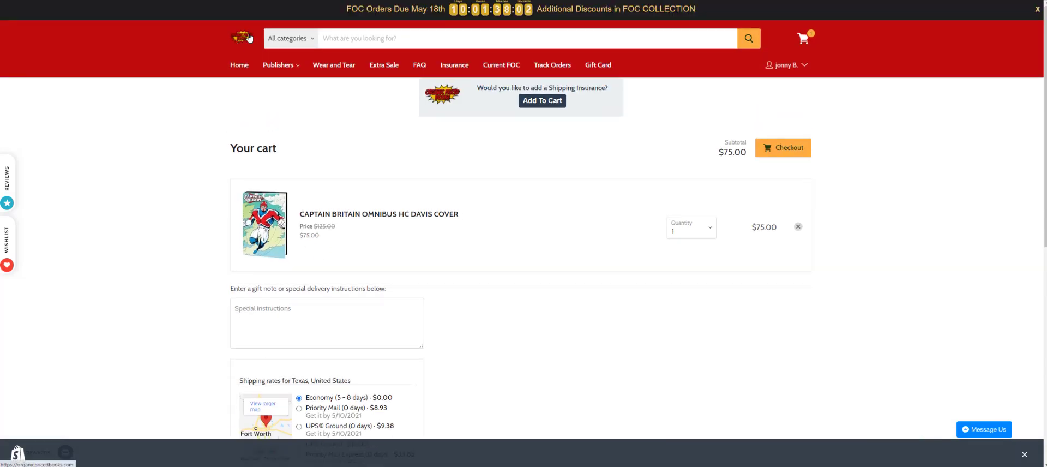